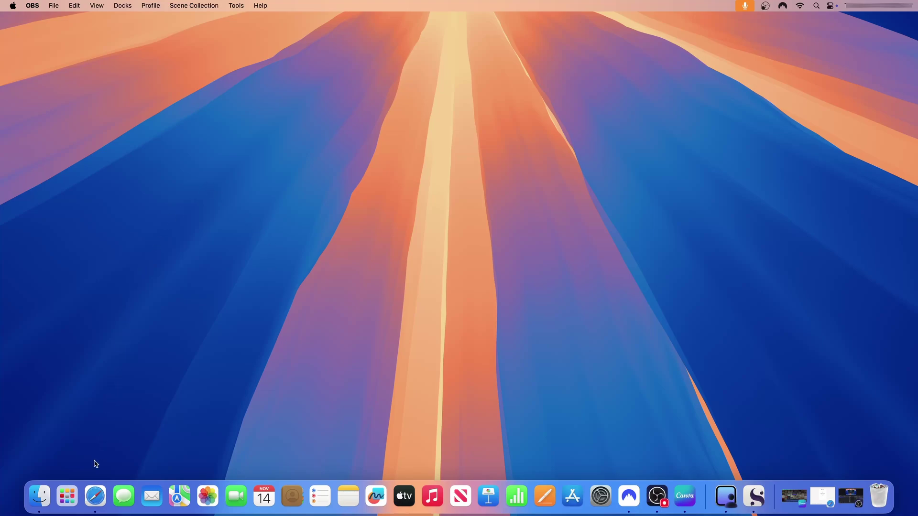
Open a new private Safari window on the Google home page in full screen.
right_click(95, 496)
click(113, 412)
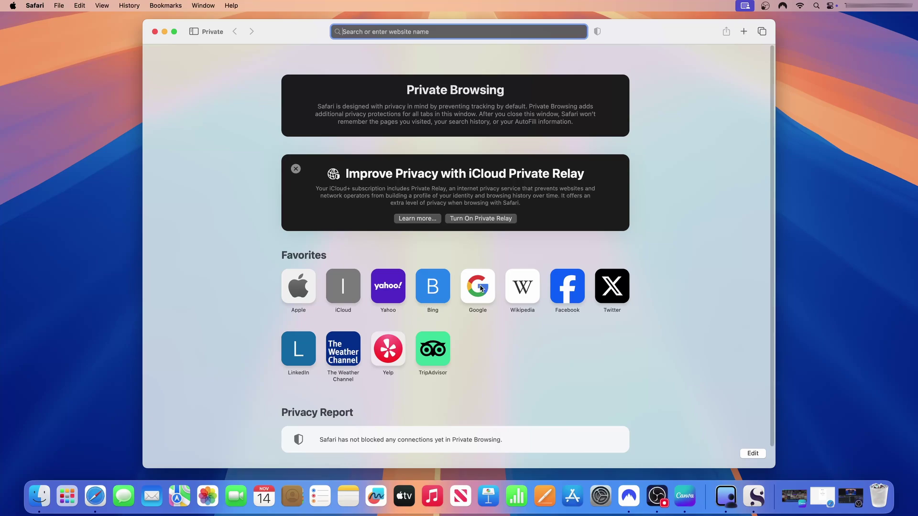
click(480, 287)
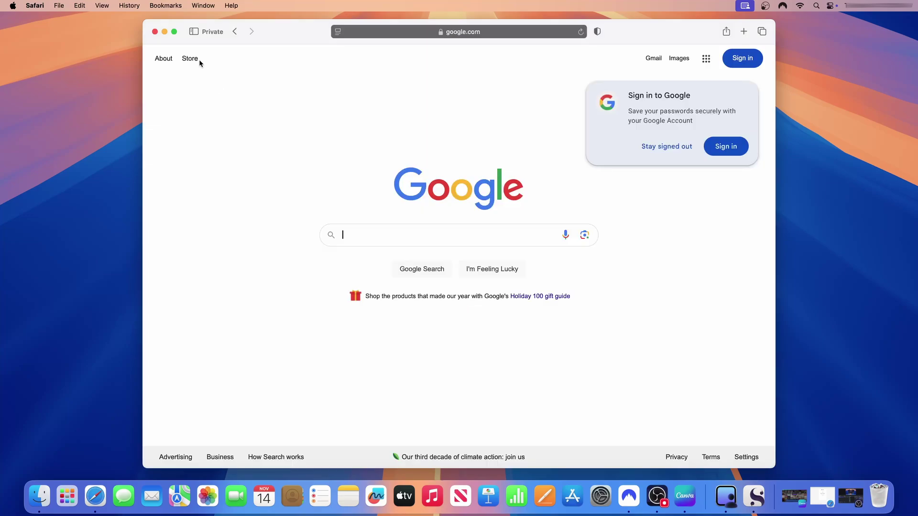
click(174, 32)
Search Google for 'davinci resolve download'.
click(363, 215)
text(davinci resolve download)
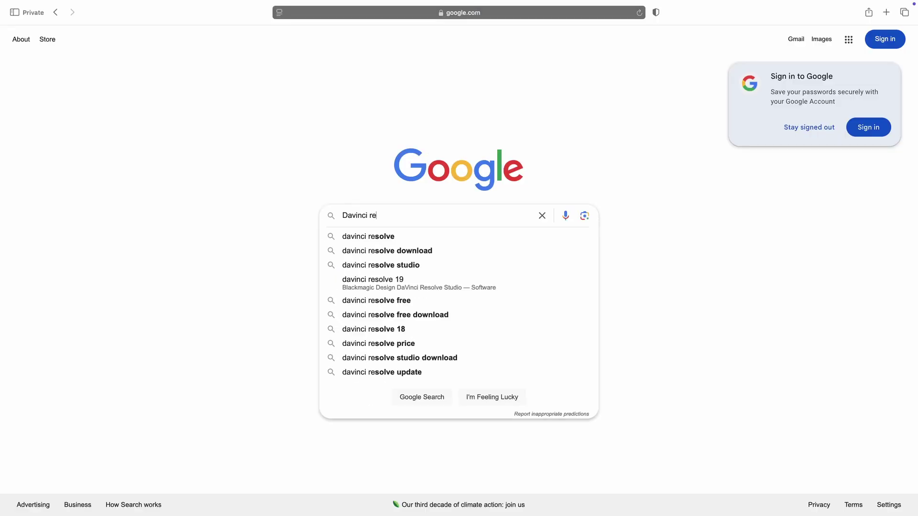
key(Return)
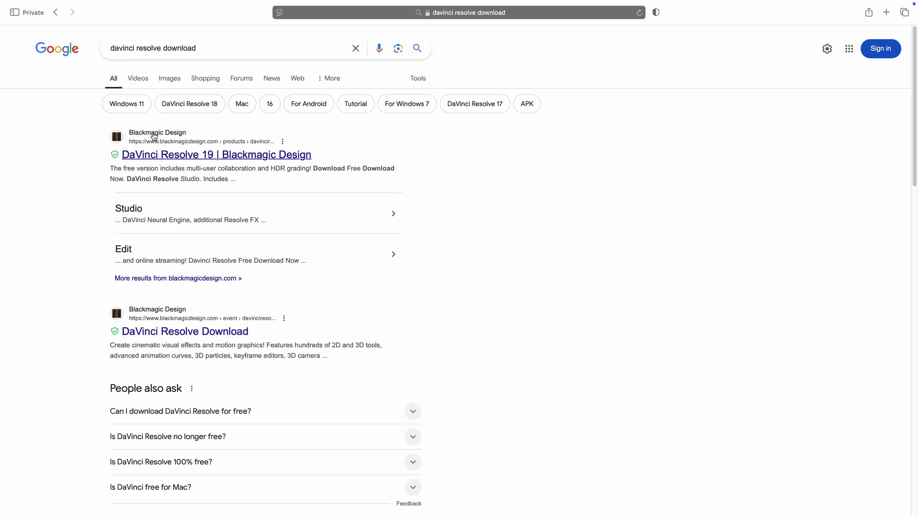
Open Blackmagic Design's DaVinci Resolve 19 page and choose Buy Online Now for Studio at $295.
click(178, 142)
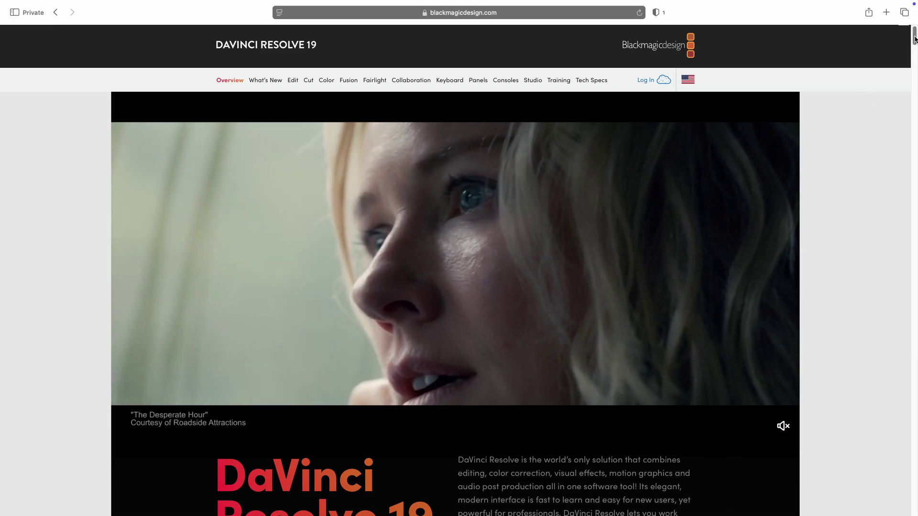
scroll(915, 40, down, 1)
scroll(915, 41, down, 5)
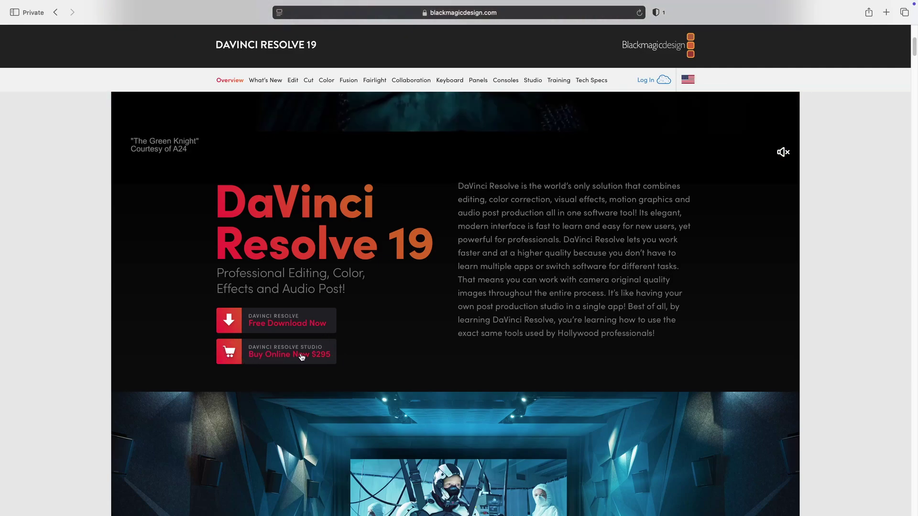
click(287, 354)
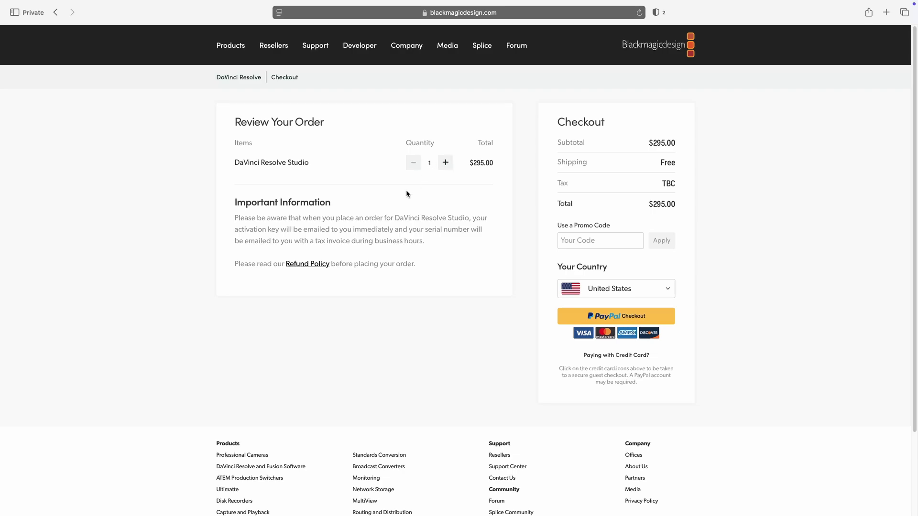
Highlight the order details: item name, activation key note, serial number, tax invoice sentence and TBC tax.
drag(233, 163, 316, 165)
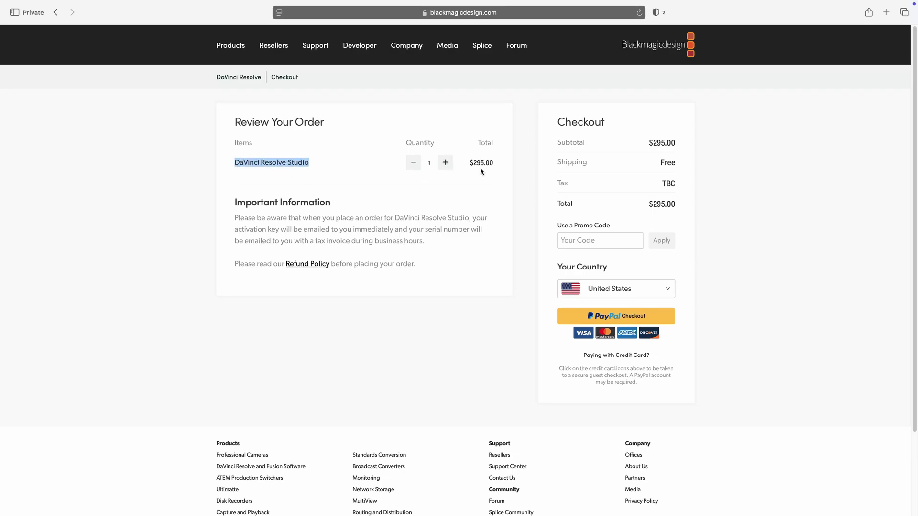
click(290, 232)
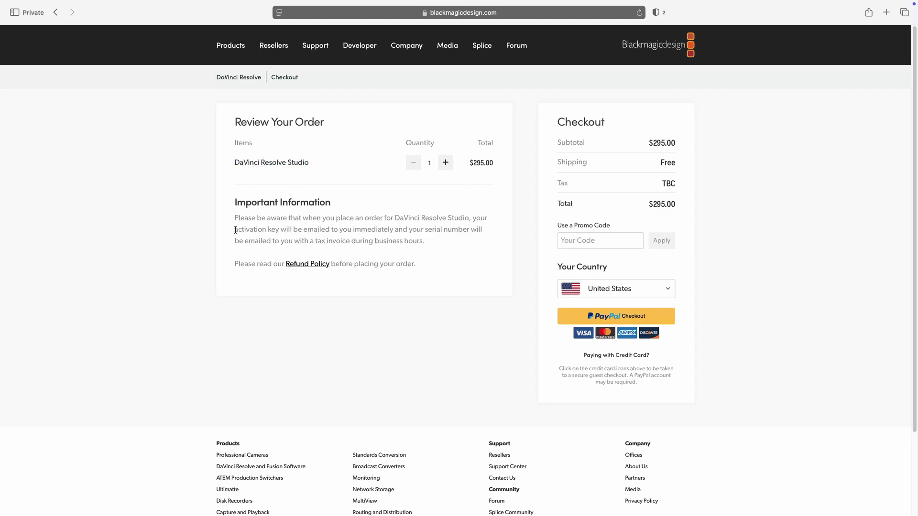
drag(233, 229, 293, 230)
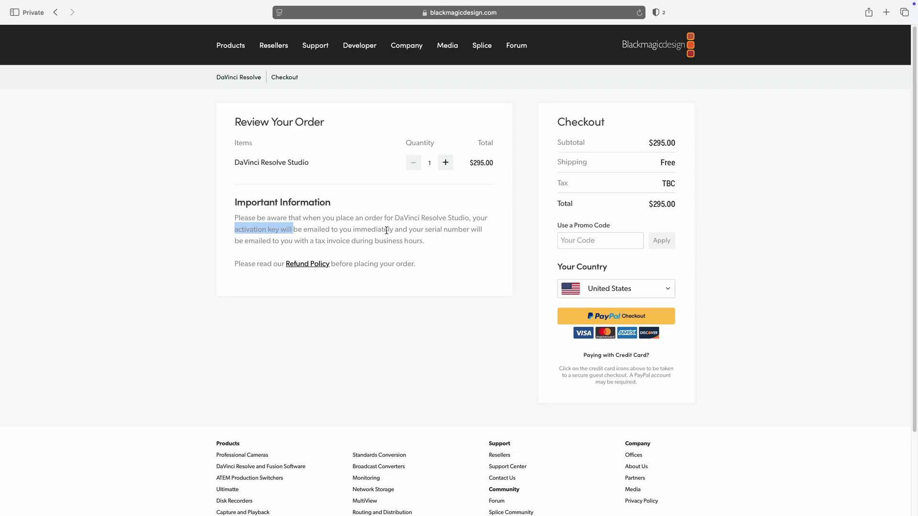
drag(425, 229, 468, 230)
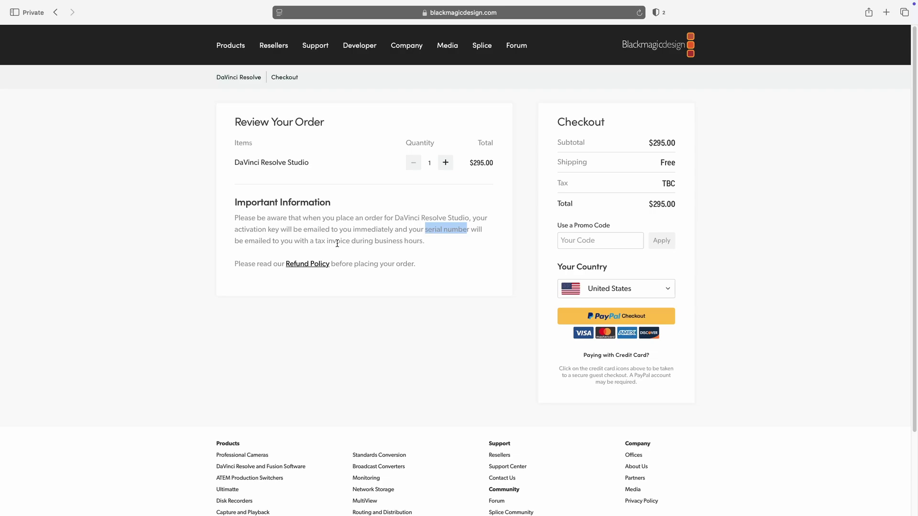
drag(316, 241, 418, 241)
drag(666, 184, 673, 184)
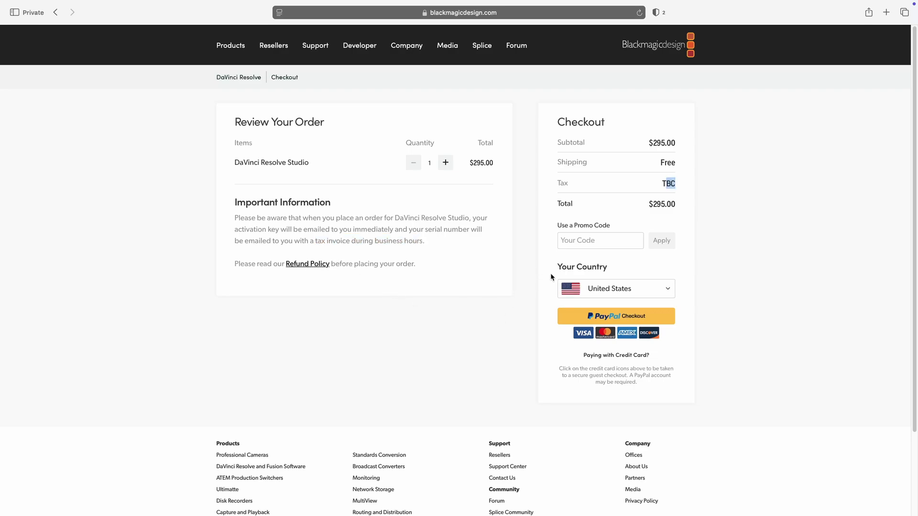
Download the Mac OS X DaVinci Resolve Studio 19.1 installer, allowing the site to download files.
click(703, 226)
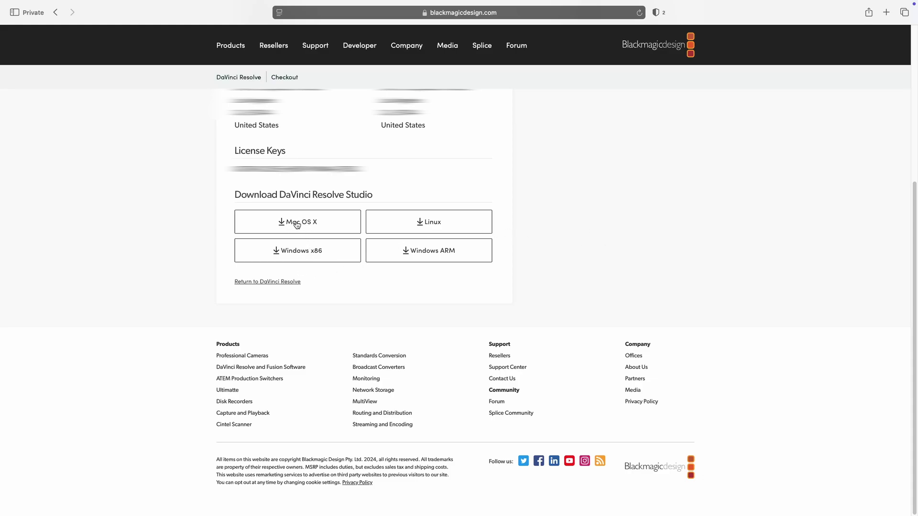
click(297, 223)
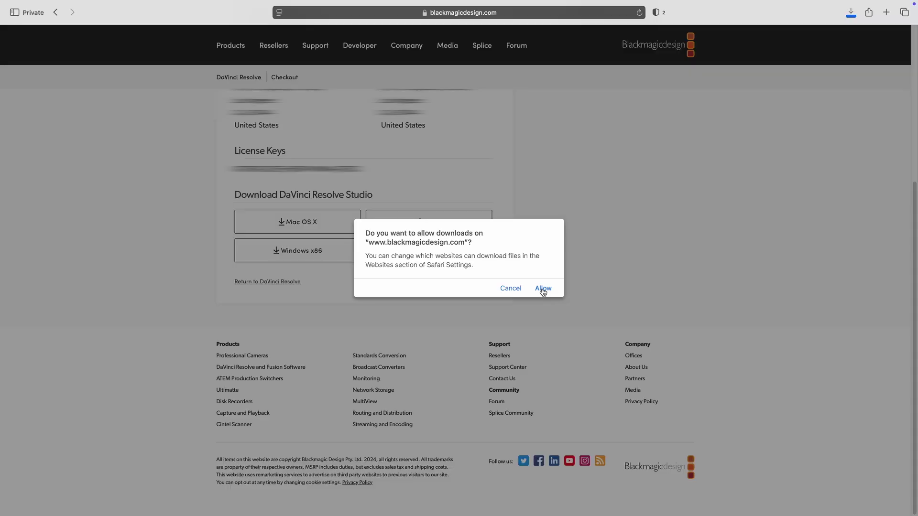
click(543, 289)
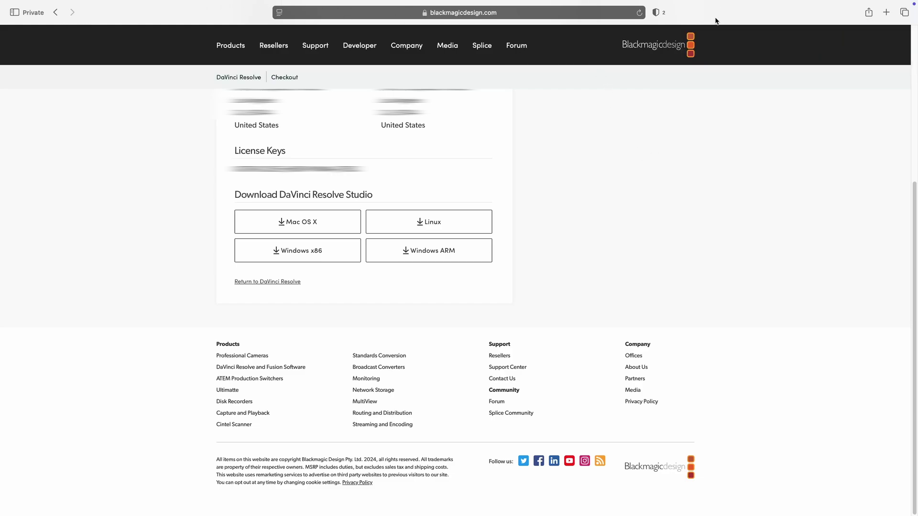
Close Safari, mount DaVinci_Resolve_Studio_19.1_Mac.dmg from Downloads and launch Install Resolve 19.1.
key(ctrl+super+f)
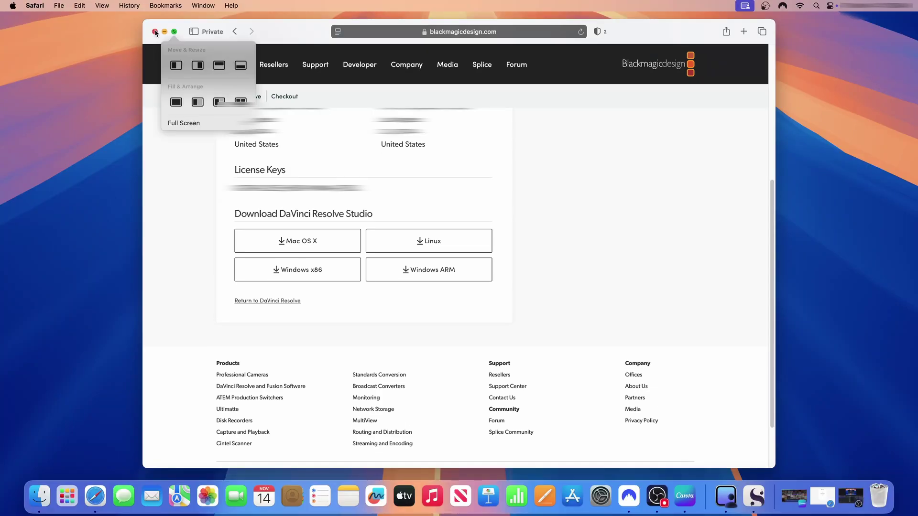
click(155, 32)
click(33, 494)
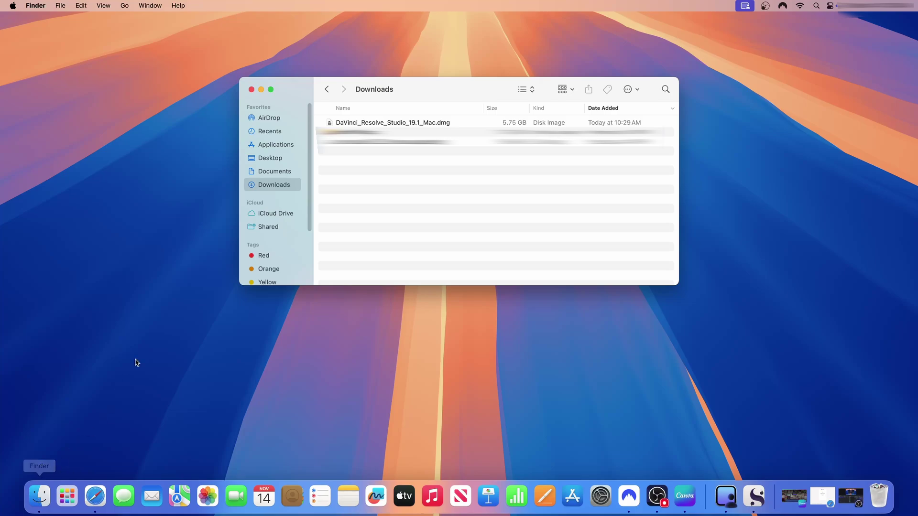
click(377, 123)
double_click(377, 123)
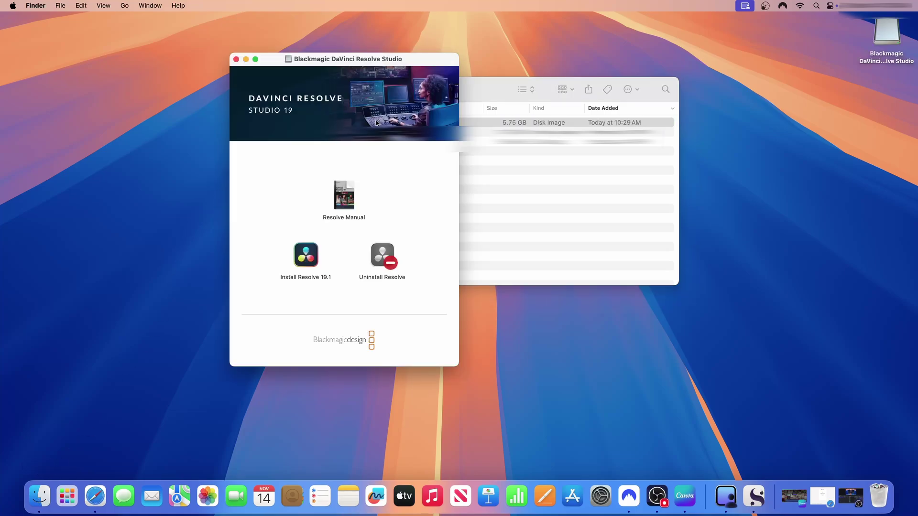
drag(410, 58, 547, 73)
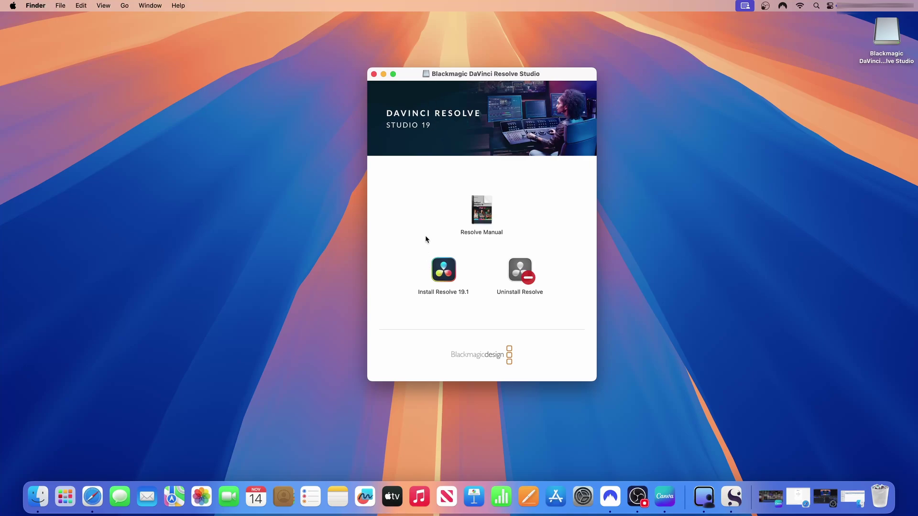
double_click(444, 270)
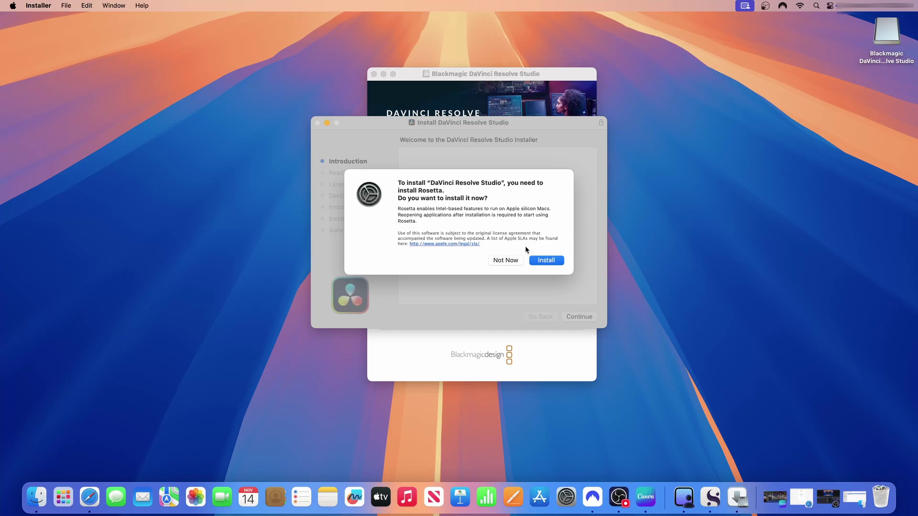
Install Rosetta with the account password and minimize the disk image window behind the installer.
click(546, 260)
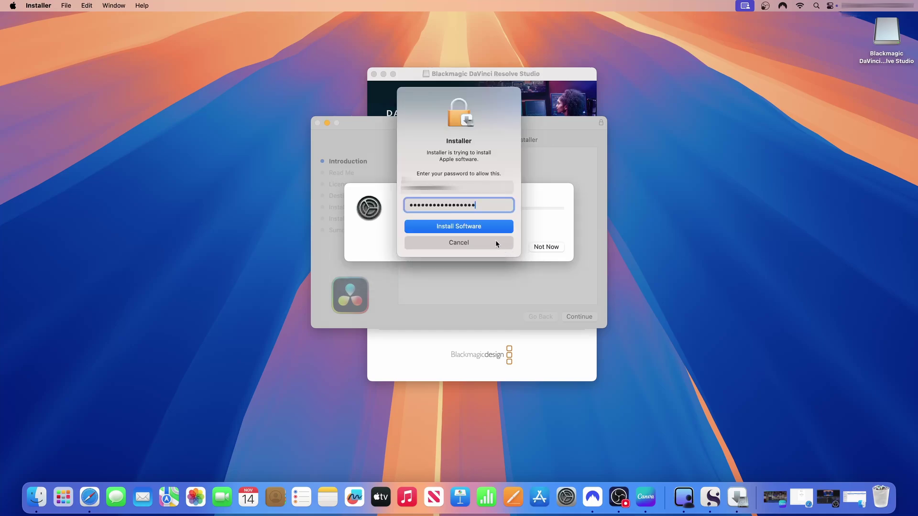
click(472, 226)
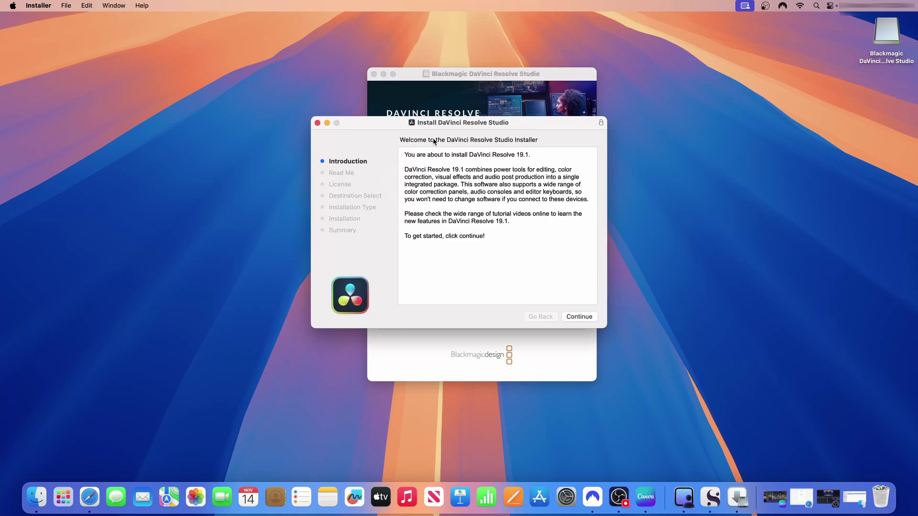
click(383, 75)
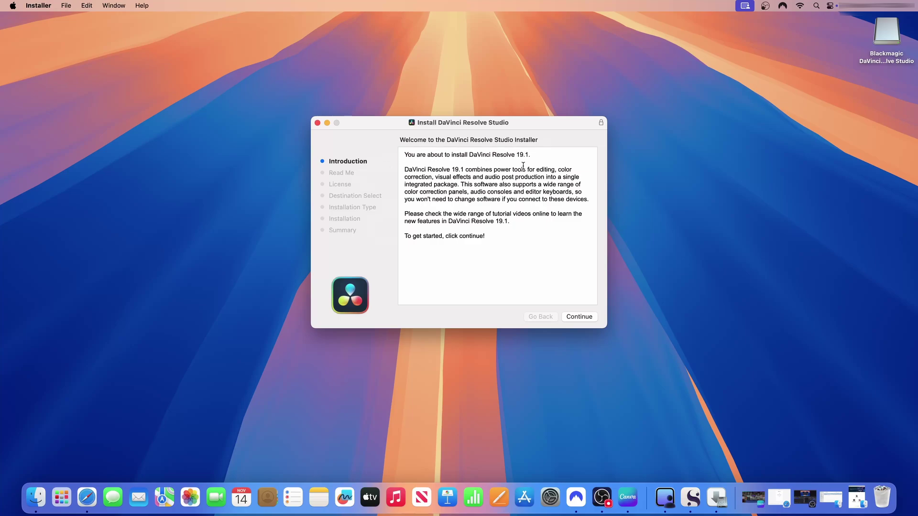
drag(493, 170, 563, 176)
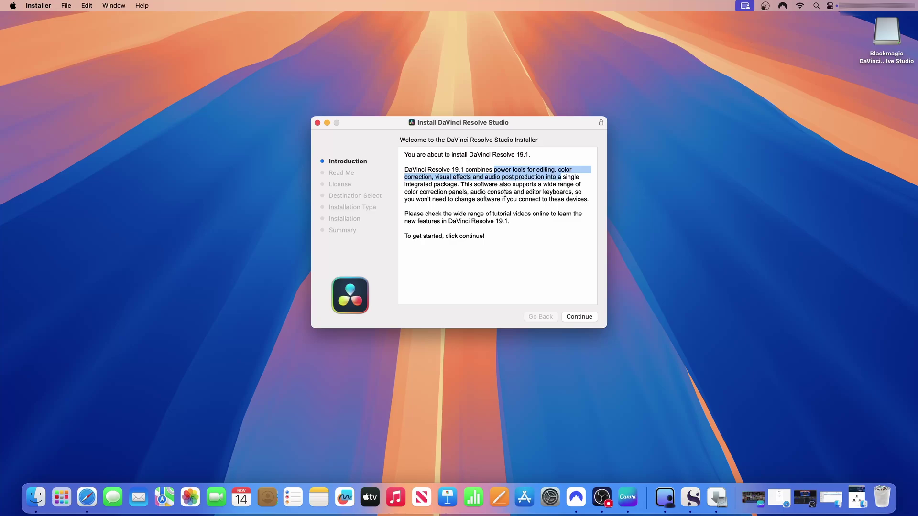
click(411, 178)
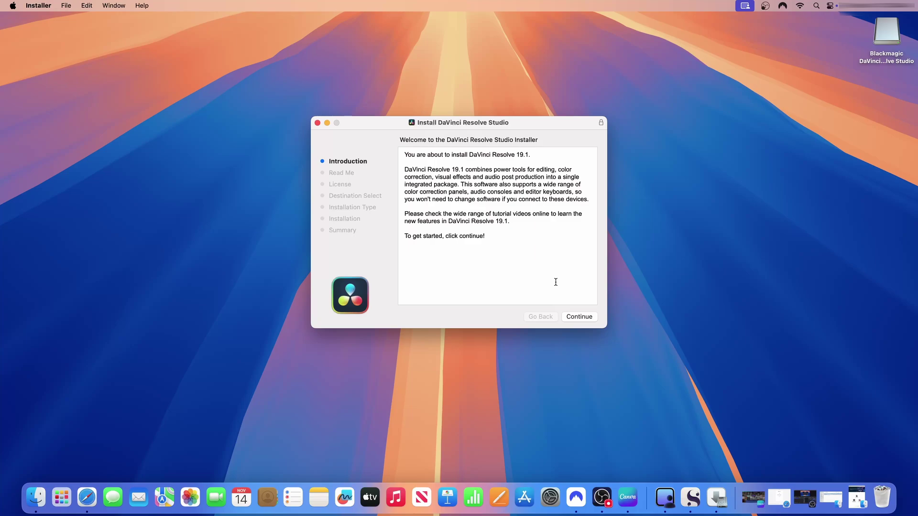
Advance to the Read Me page, briefly restoring the disk image window, then refocus the installer.
click(580, 317)
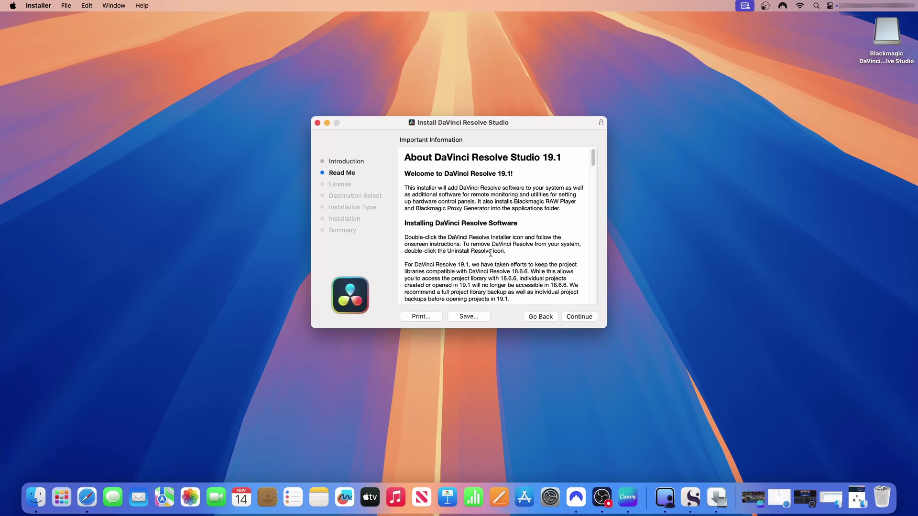
click(860, 500)
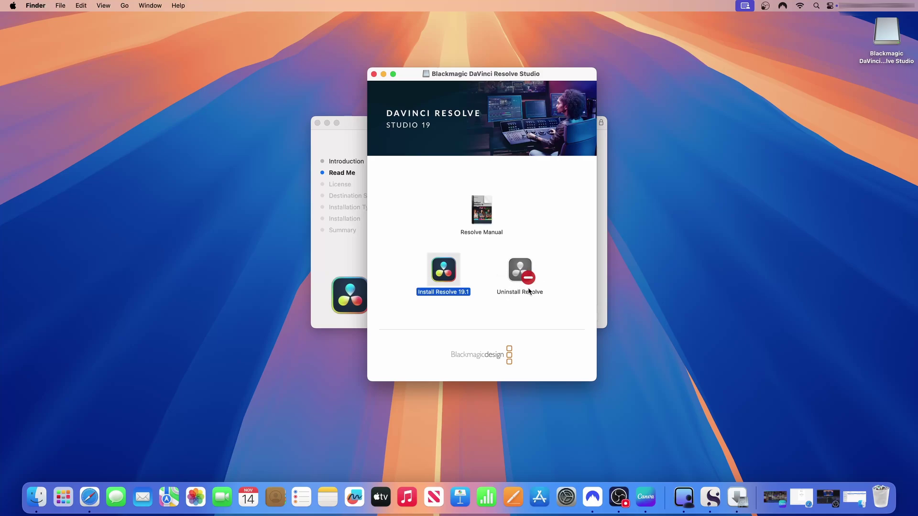
click(383, 74)
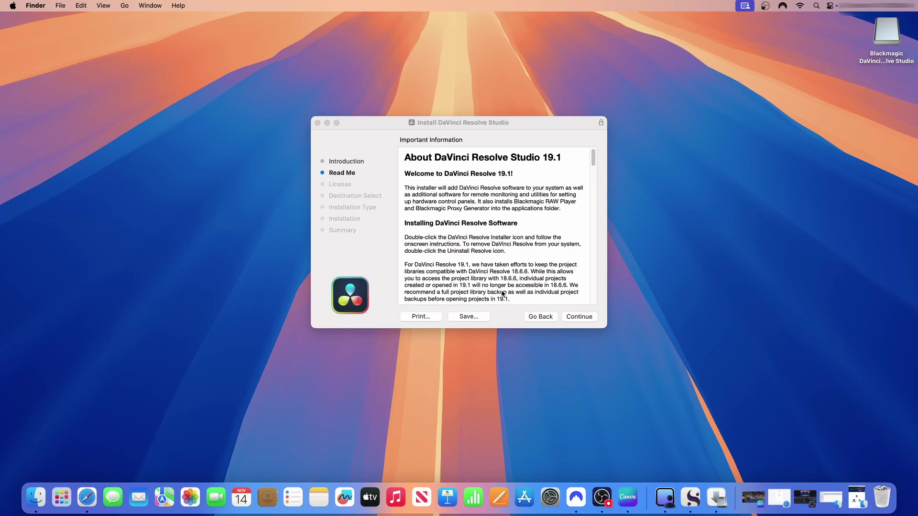
click(525, 283)
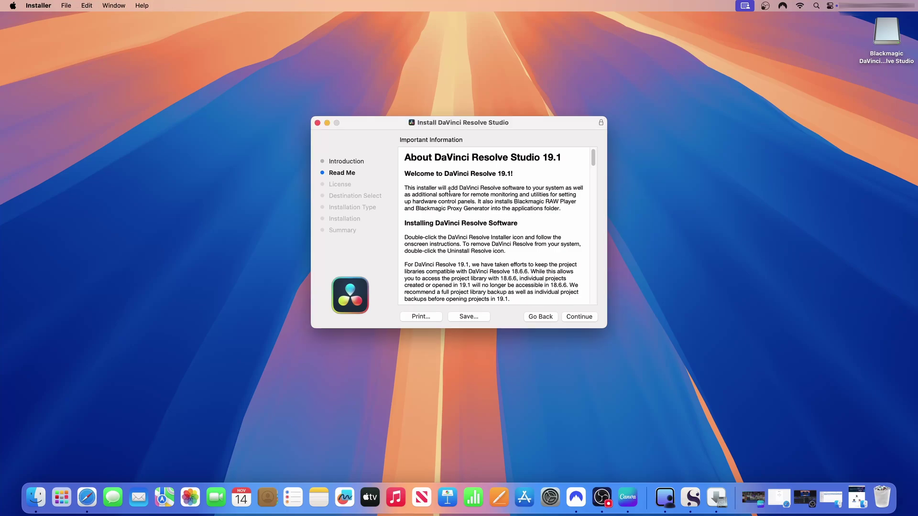
Continue past the Read Me and License pages and agree to the DaVinci Resolve license terms.
click(580, 317)
scroll(584, 200, up, 15)
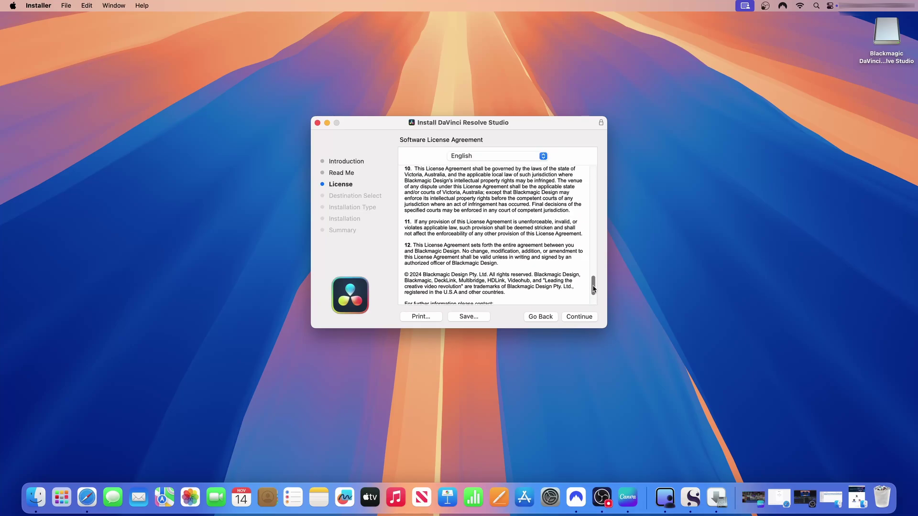
scroll(585, 199, up, 5)
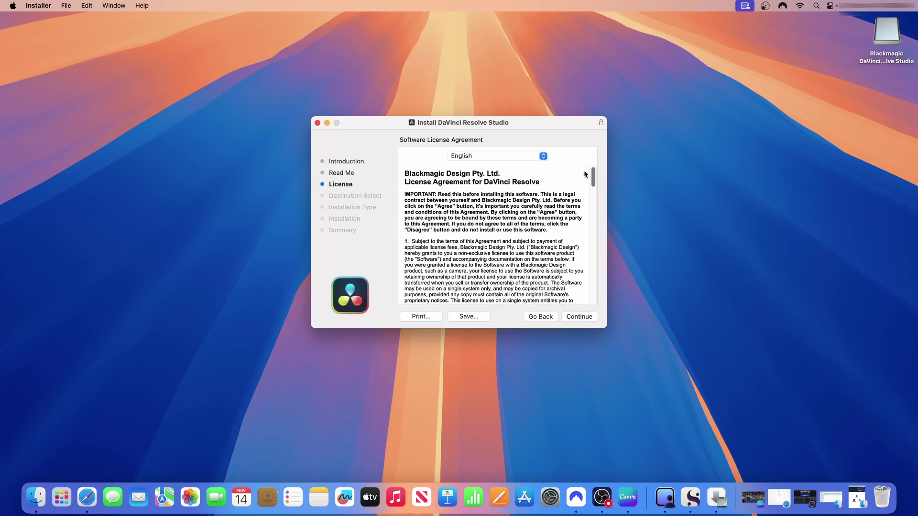
click(578, 318)
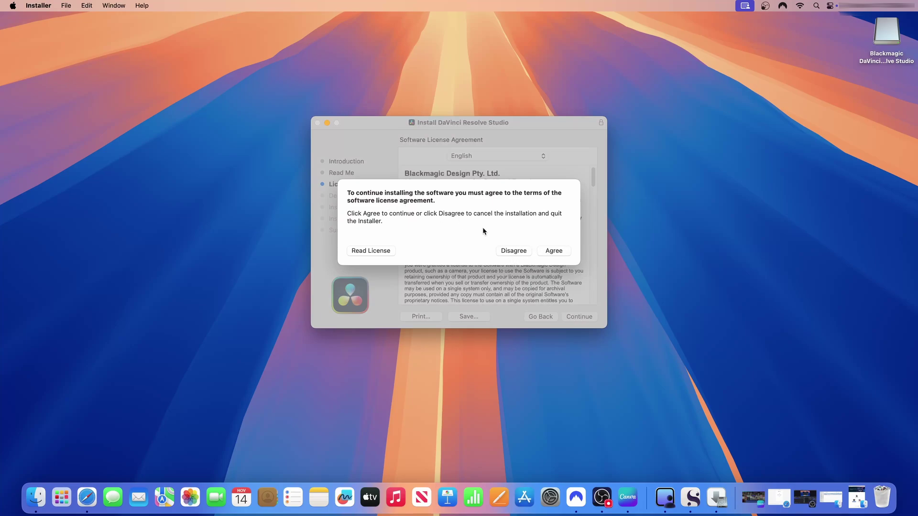
click(554, 251)
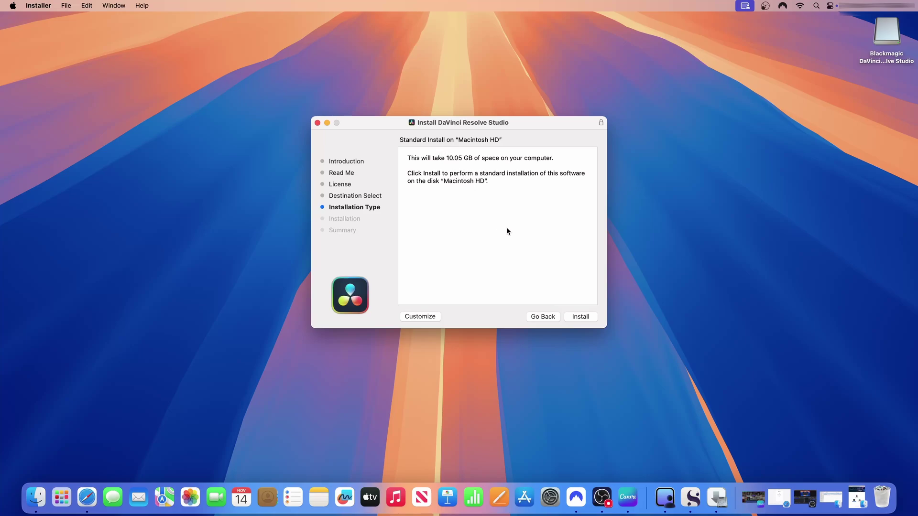
Start the standard install on Macintosh HD, paste the account password and authorise it.
click(579, 317)
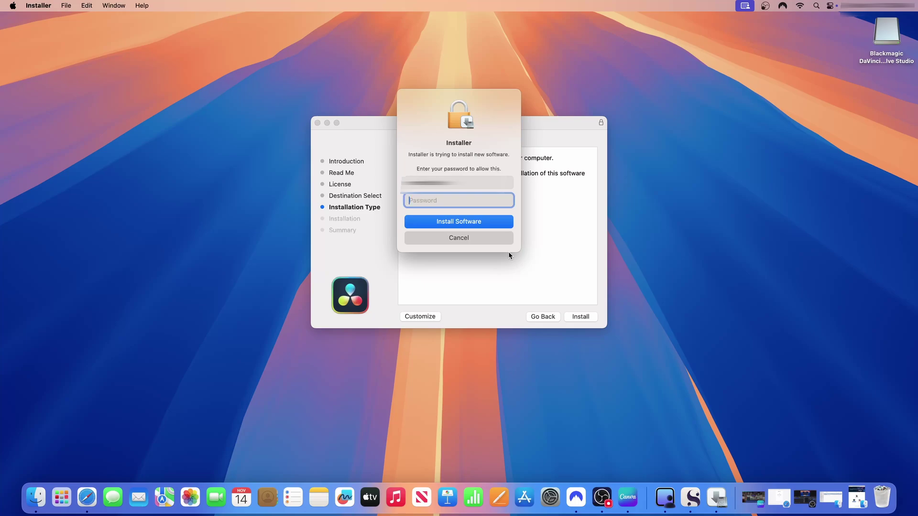
key(super+v)
click(484, 221)
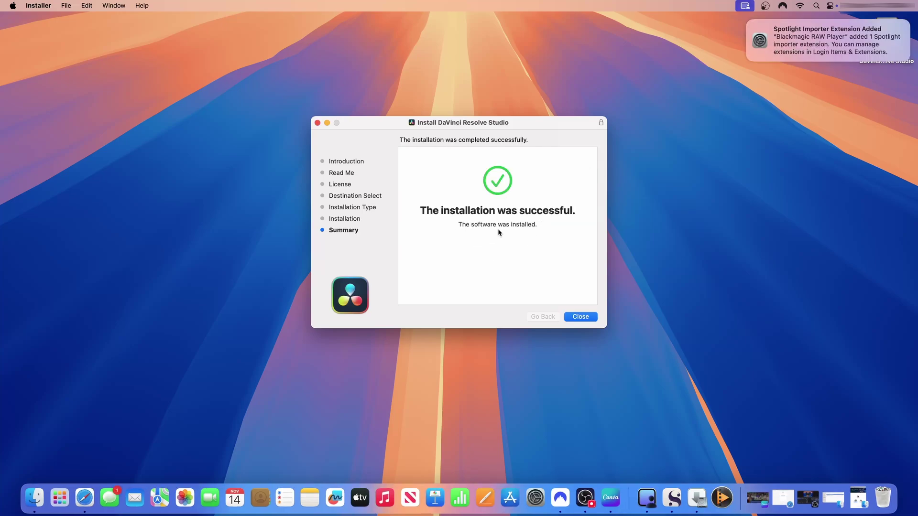
Close the Installer and keep the DaVinci Resolve Studio package instead of moving it to Trash.
click(584, 318)
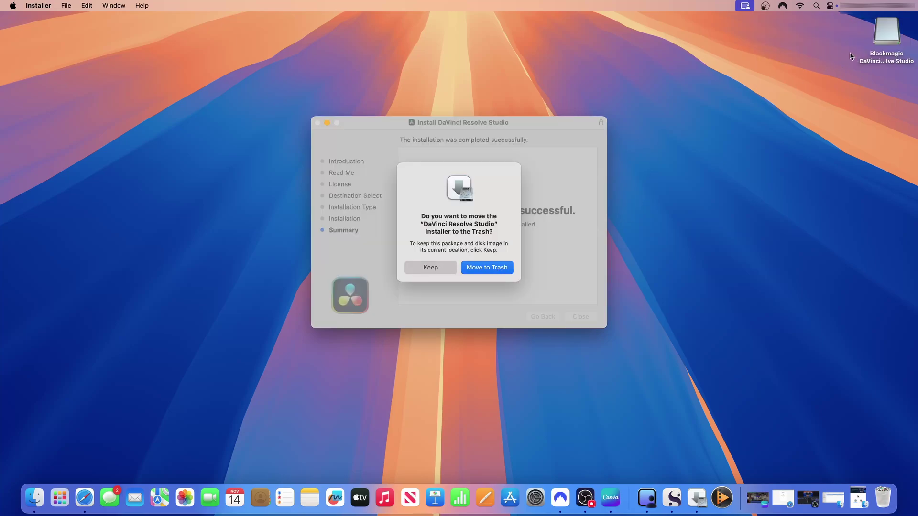
click(426, 269)
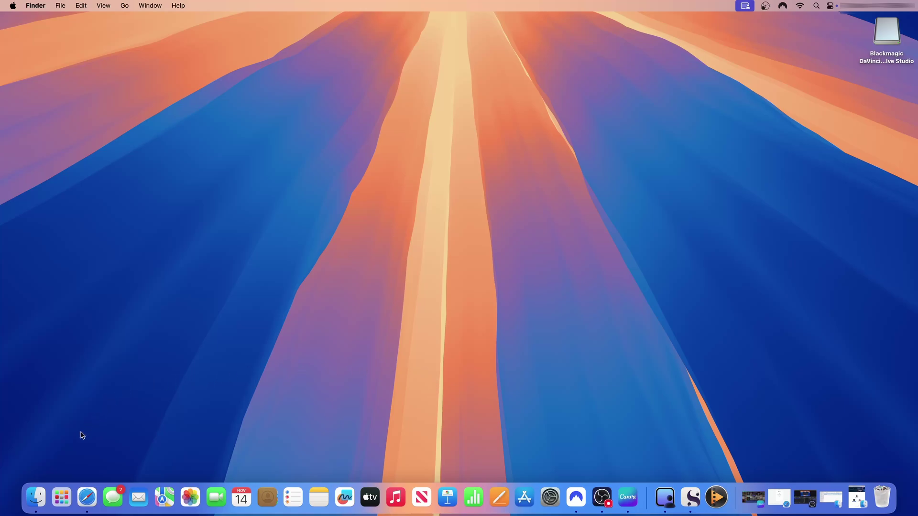
Open Launchpad and switch to its second page, where DaVinci Resolve is listed.
click(58, 499)
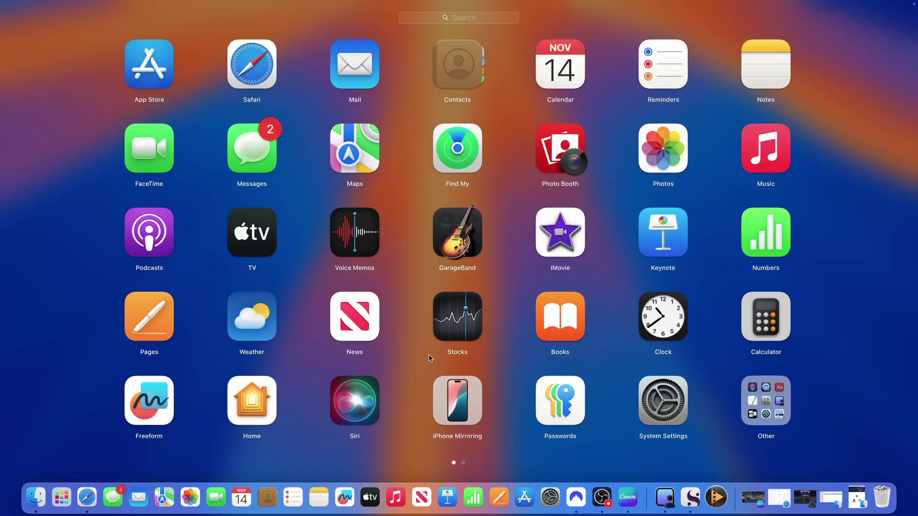
click(463, 463)
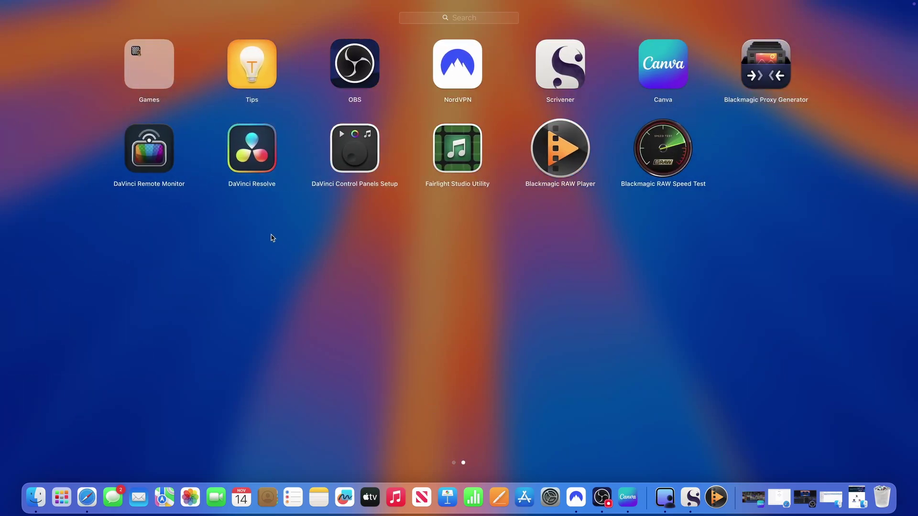
Start DaVinci Resolve from its Launchpad icon to reach the 'What's new in DaVinci Resolve 19.0' screen.
click(254, 142)
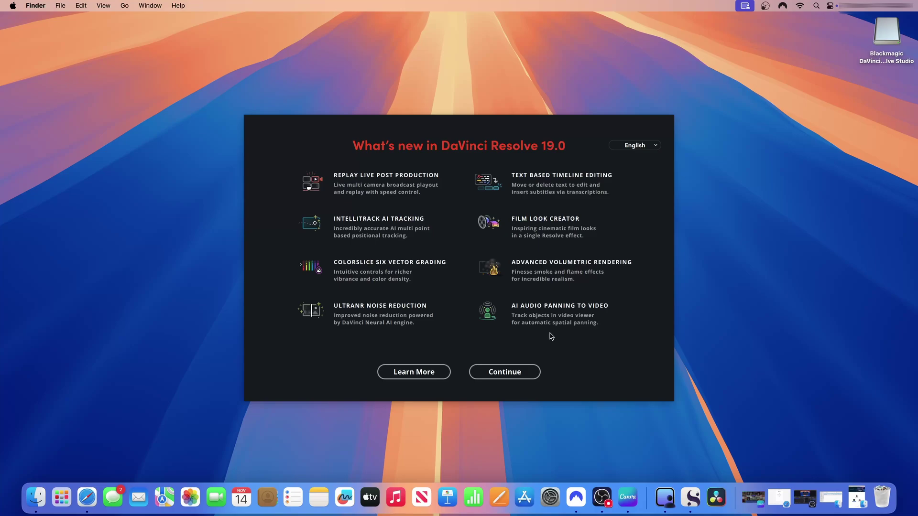
Dismiss What's new, begin Quick Setup, and continue past the passed system check.
click(510, 374)
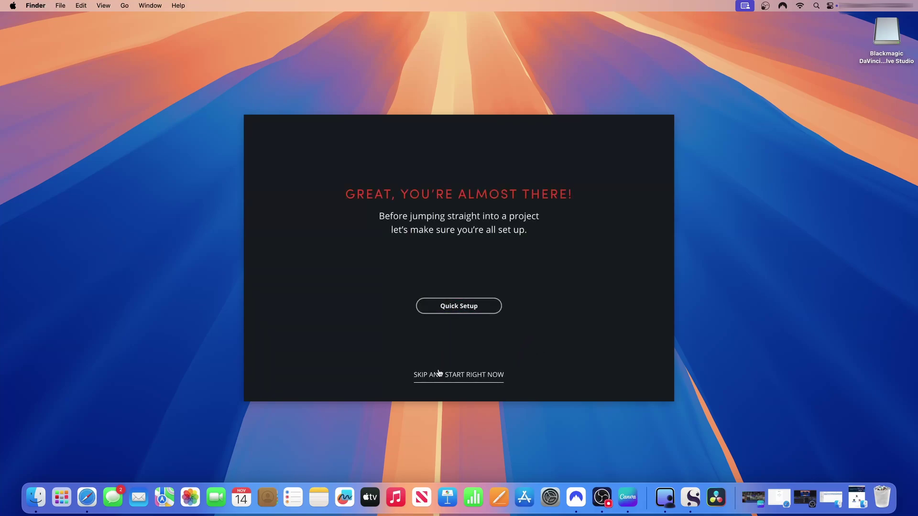
click(460, 309)
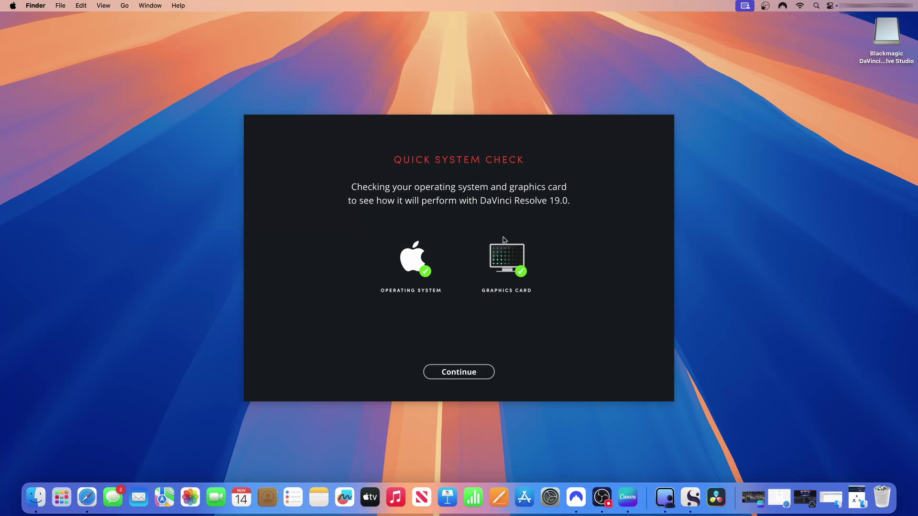
click(462, 374)
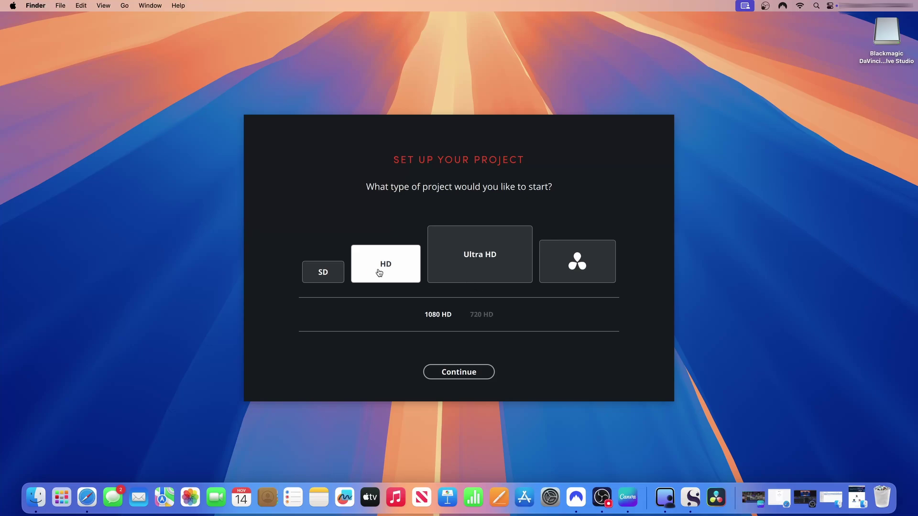
Choose HD 1080 as the project resolution and continue to Project Media Location.
click(493, 262)
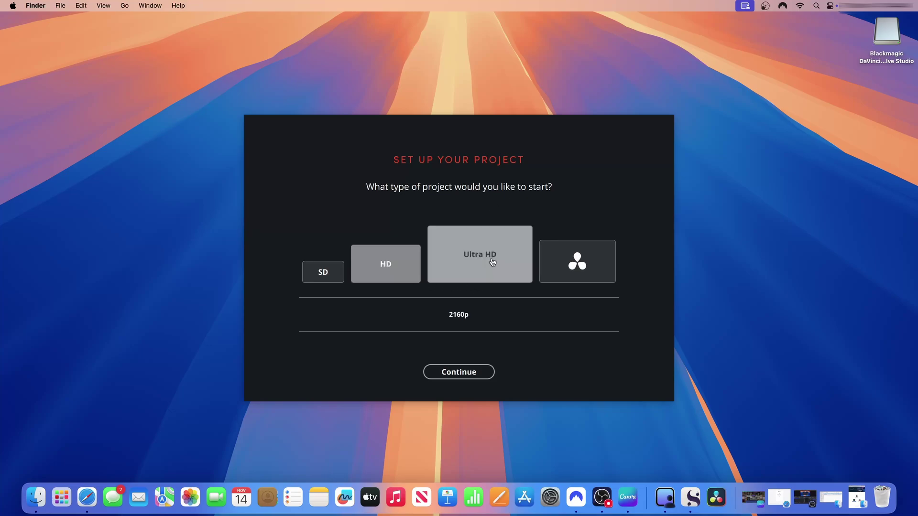
click(570, 268)
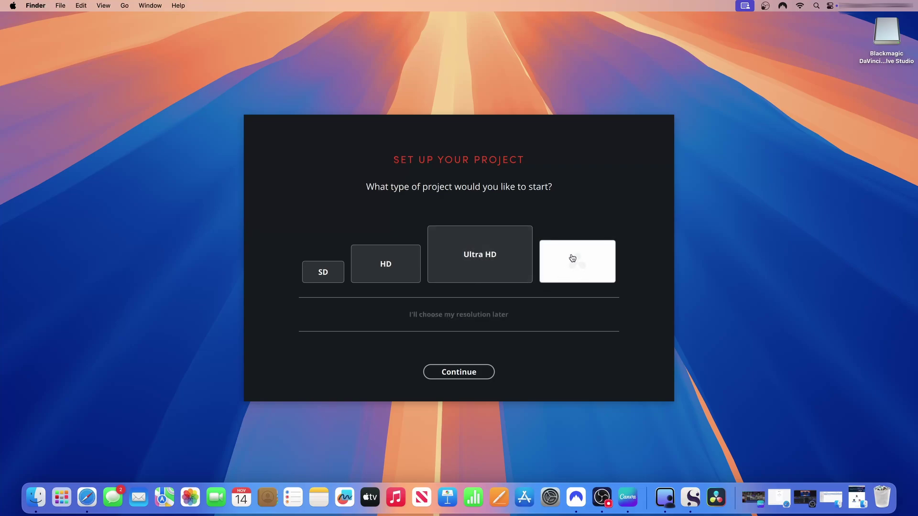
click(378, 269)
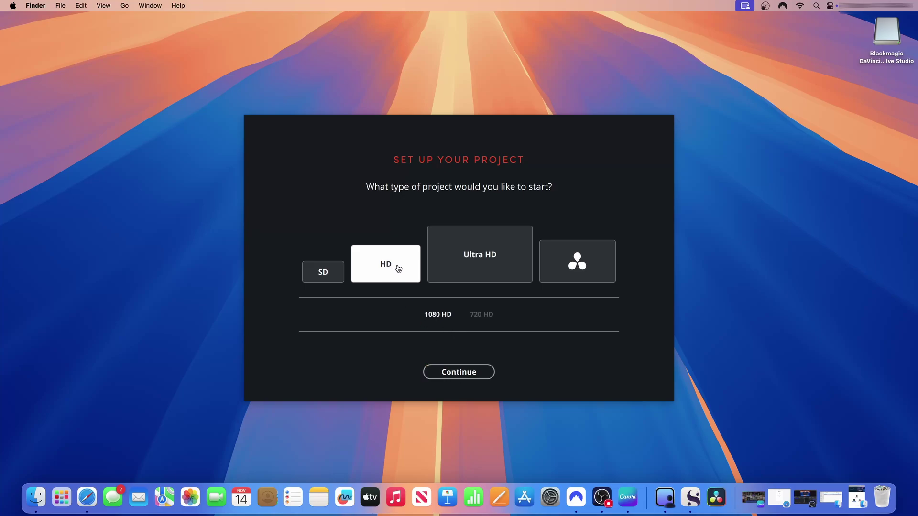
click(467, 375)
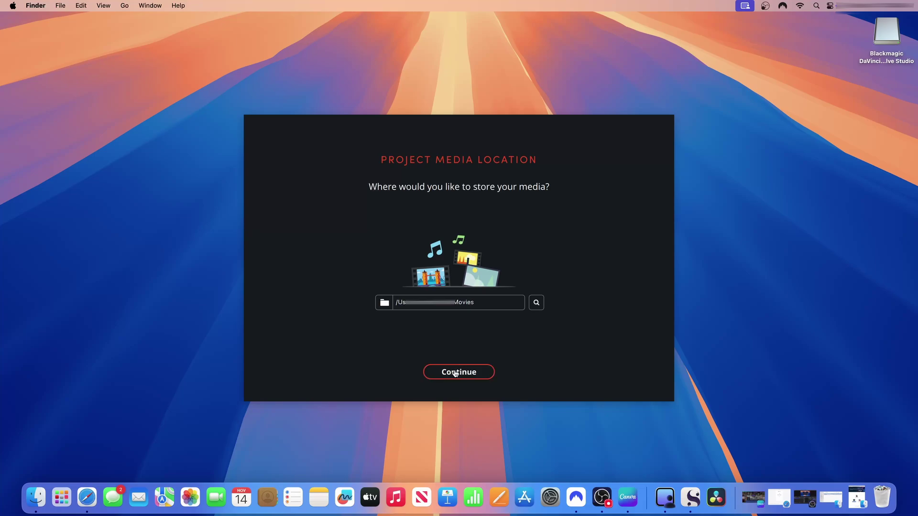
Keep the Movies folder for media and choose the Adobe Premiere Pro keyboard layout.
click(467, 372)
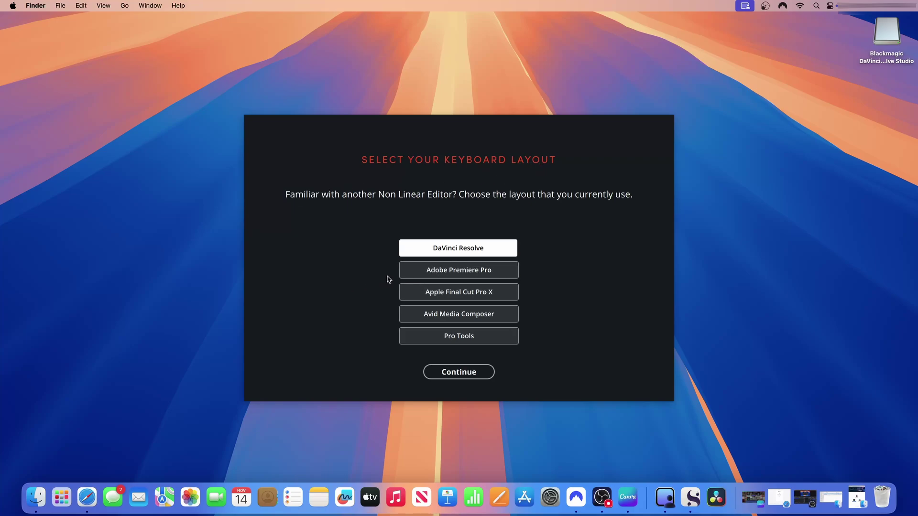
click(454, 272)
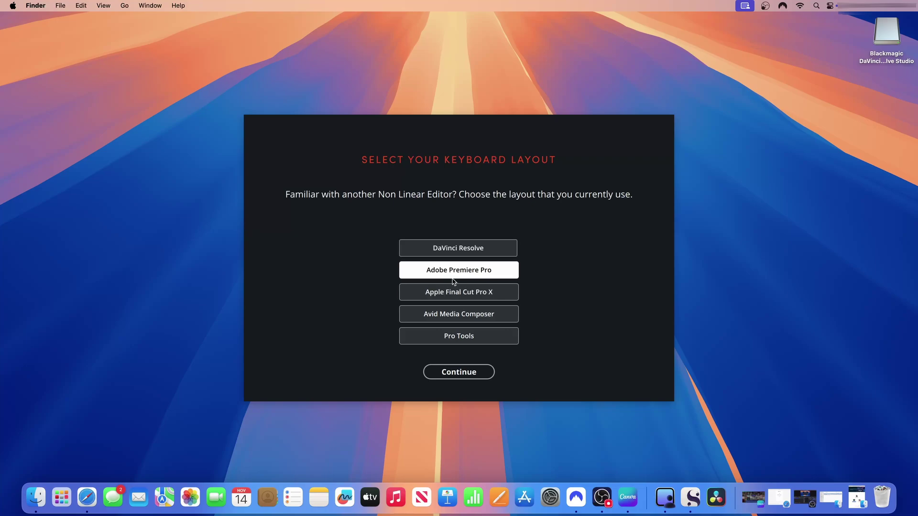
click(459, 373)
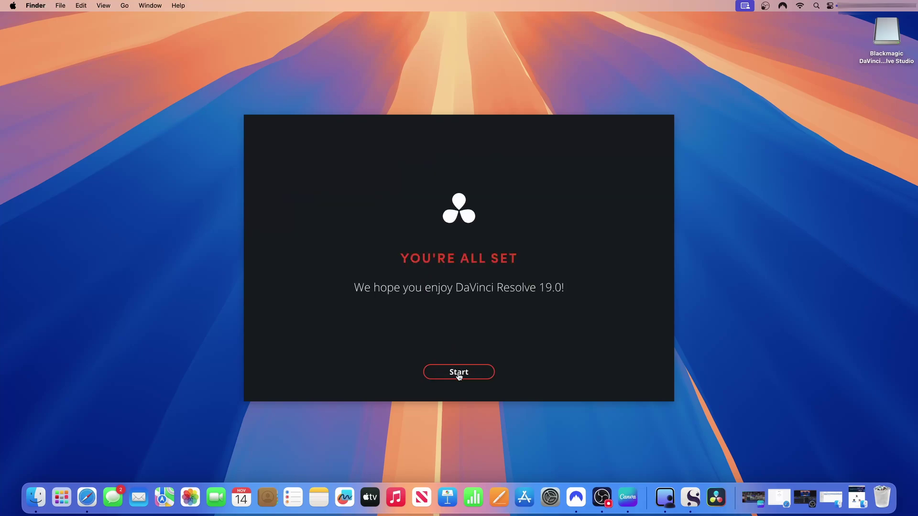
Activate DaVinci Resolve Studio by pasting the license key, then continue into the program.
click(460, 375)
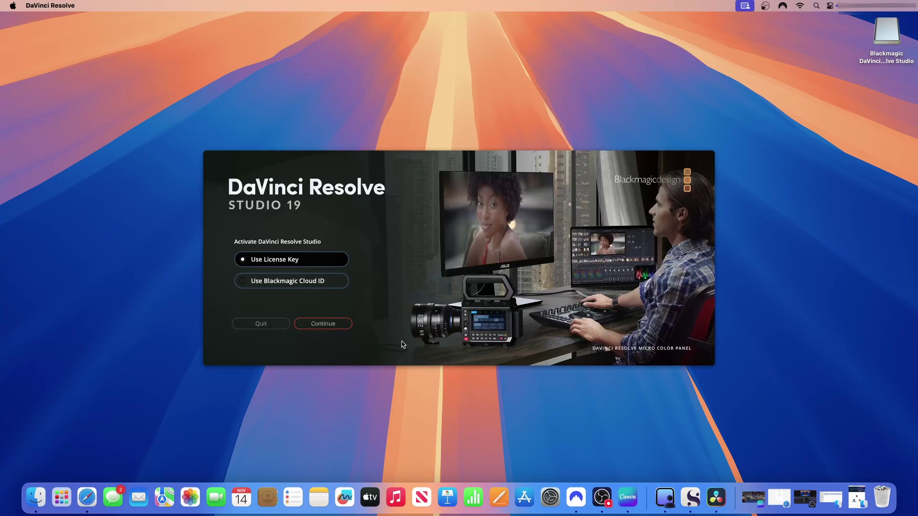
click(324, 325)
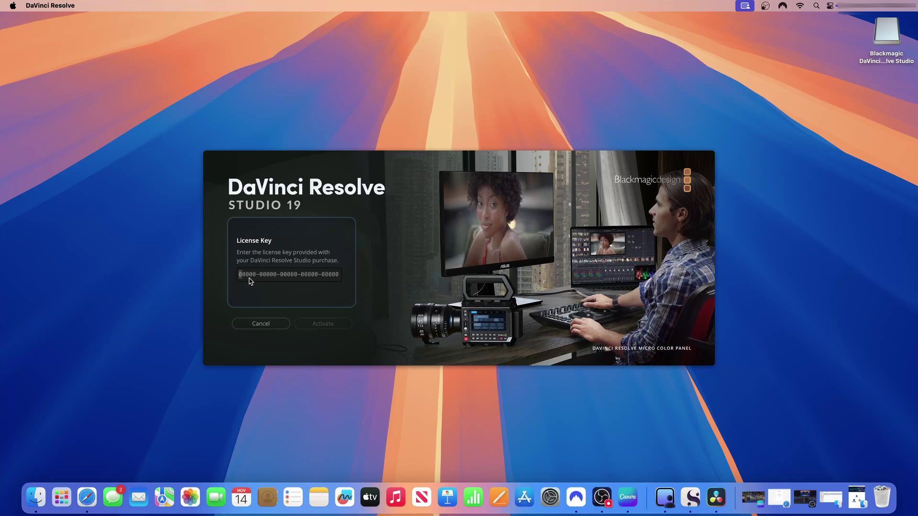
key(super+v)
text(Q)
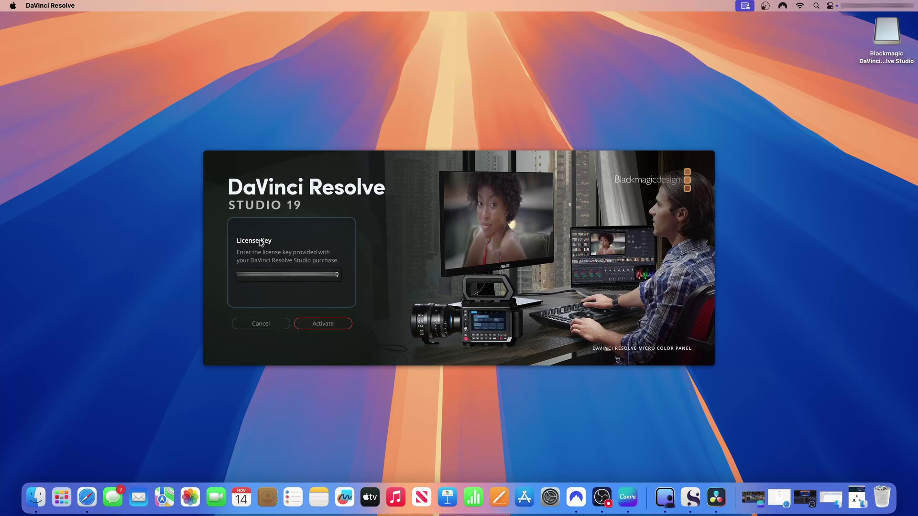
click(324, 325)
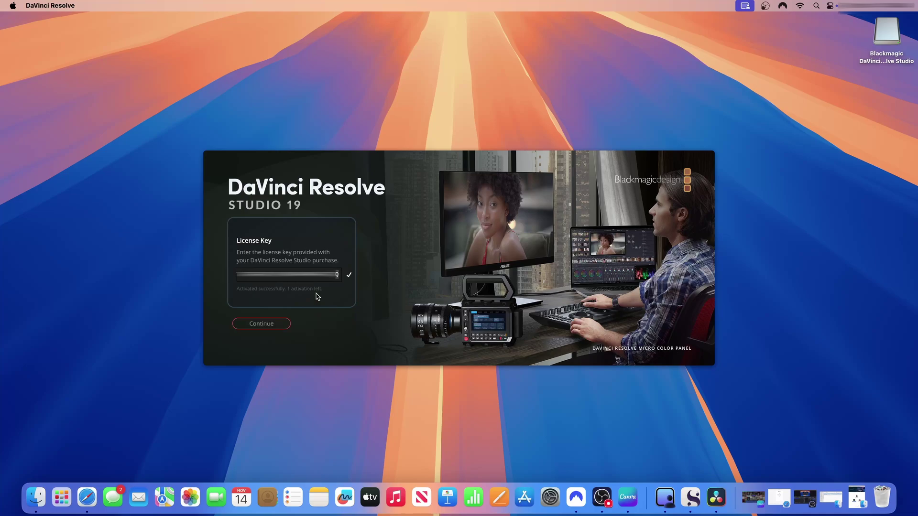
click(273, 327)
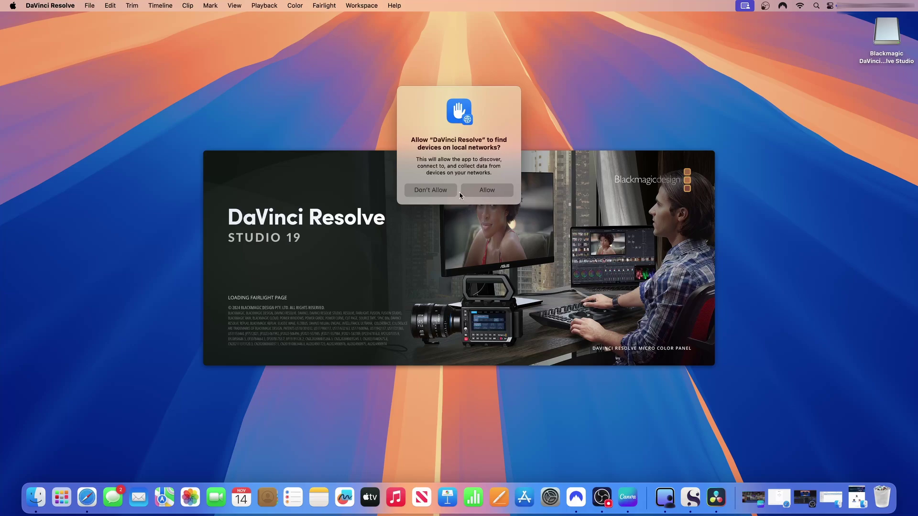
click(491, 191)
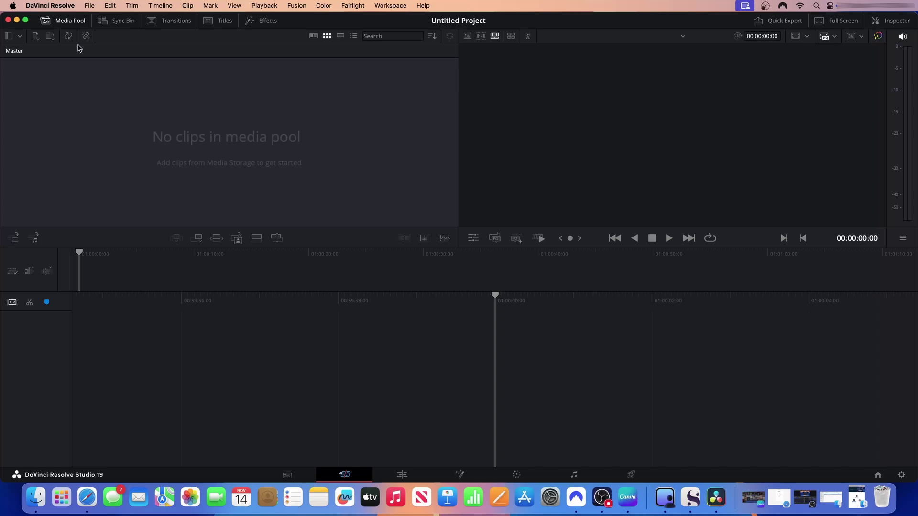
click(89, 6)
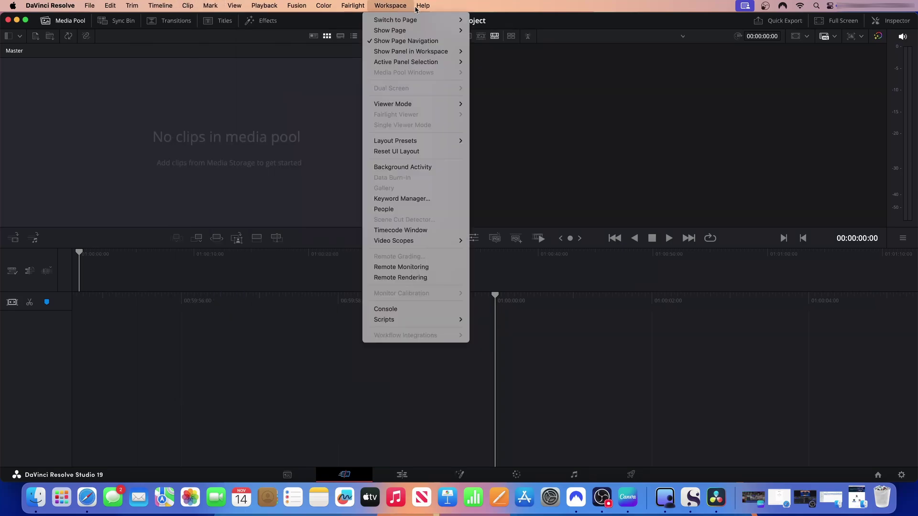
mouse_move(424, 5)
click(288, 475)
click(342, 476)
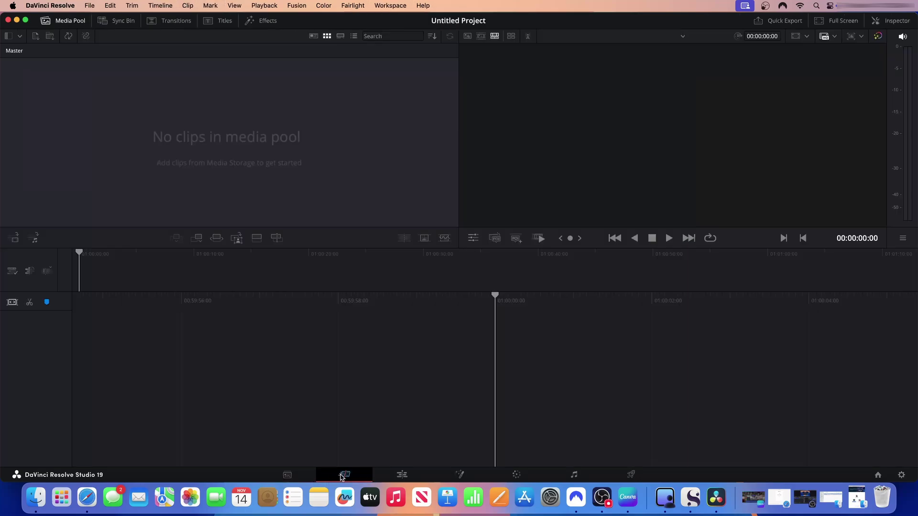
click(404, 476)
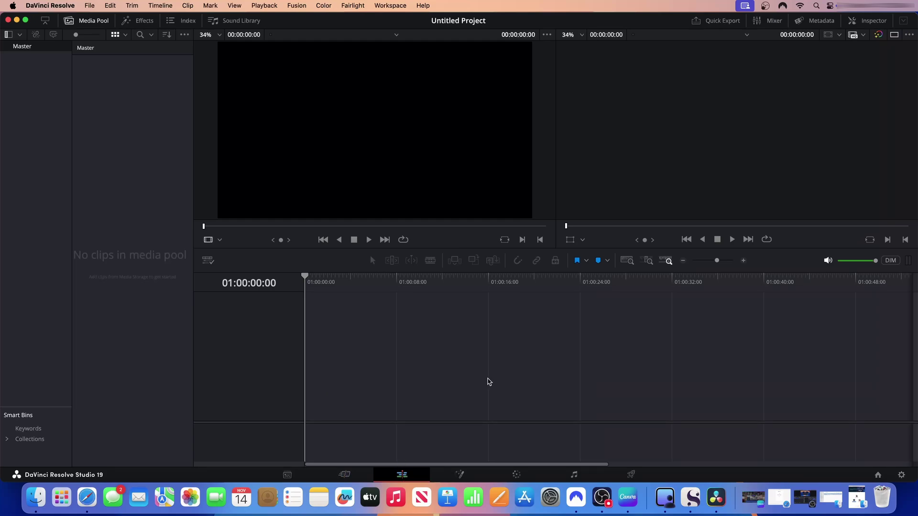
click(459, 474)
click(517, 475)
click(574, 475)
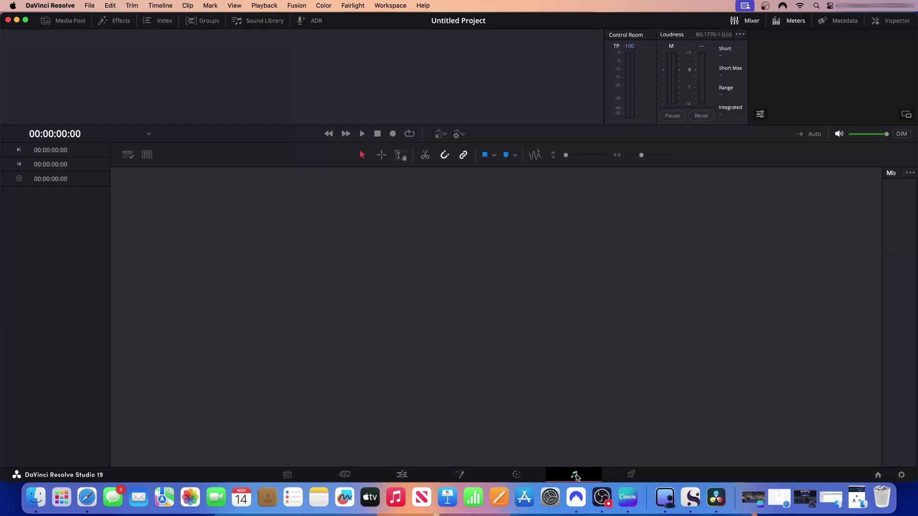
click(632, 475)
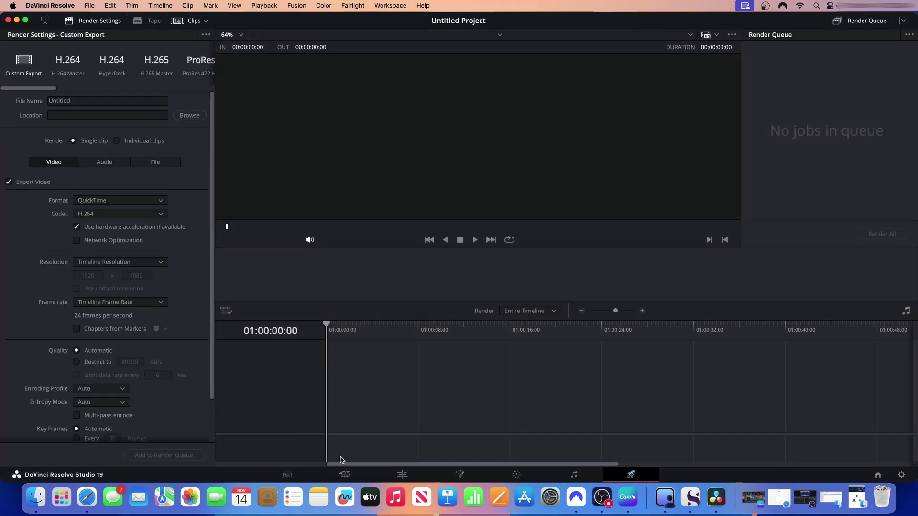
click(403, 475)
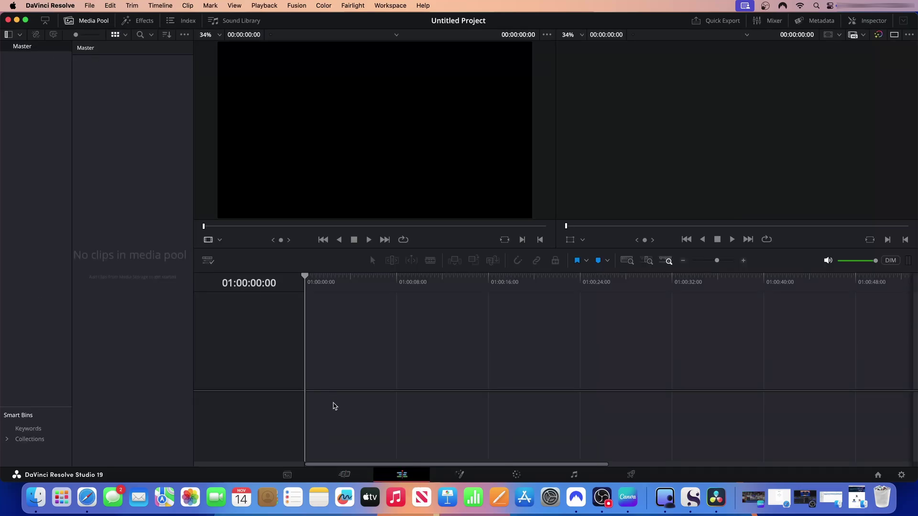
Import NordVPN Installation Guide.mov from Movies and change the project frame rate to match it.
click(346, 477)
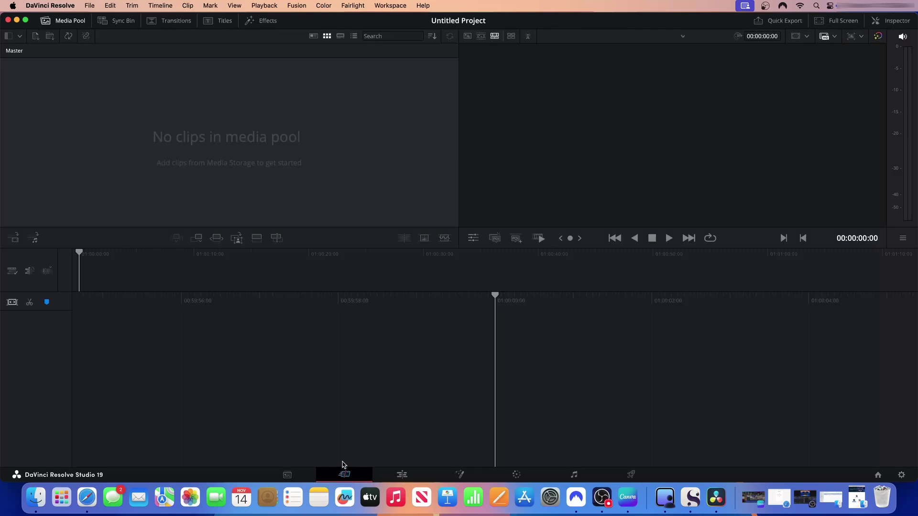
click(90, 6)
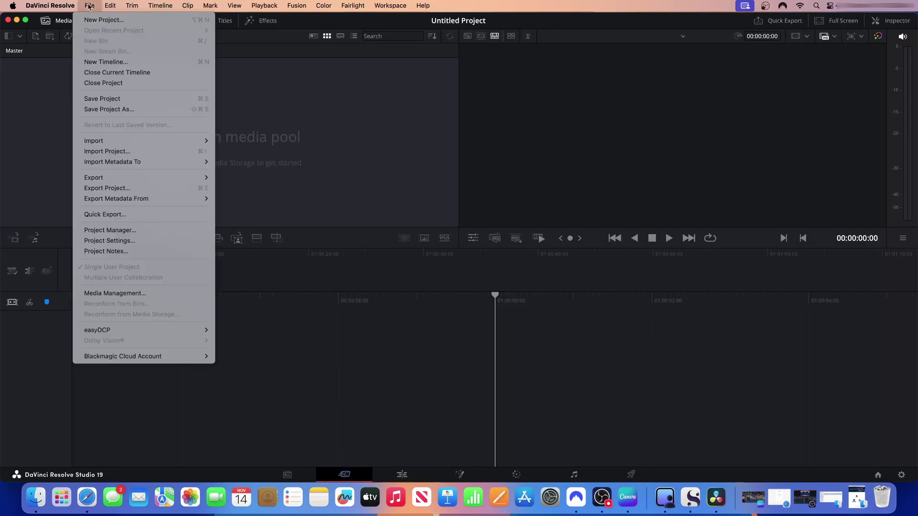
mouse_move(118, 141)
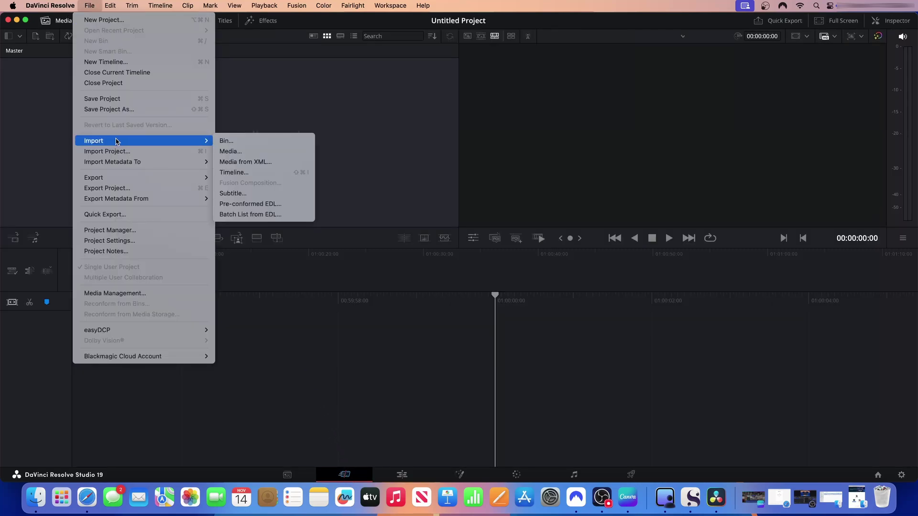
click(235, 152)
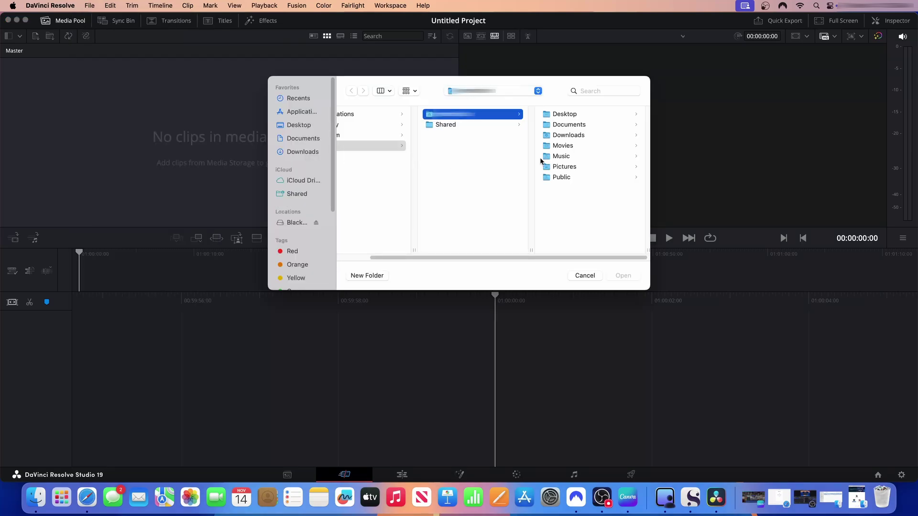
click(565, 146)
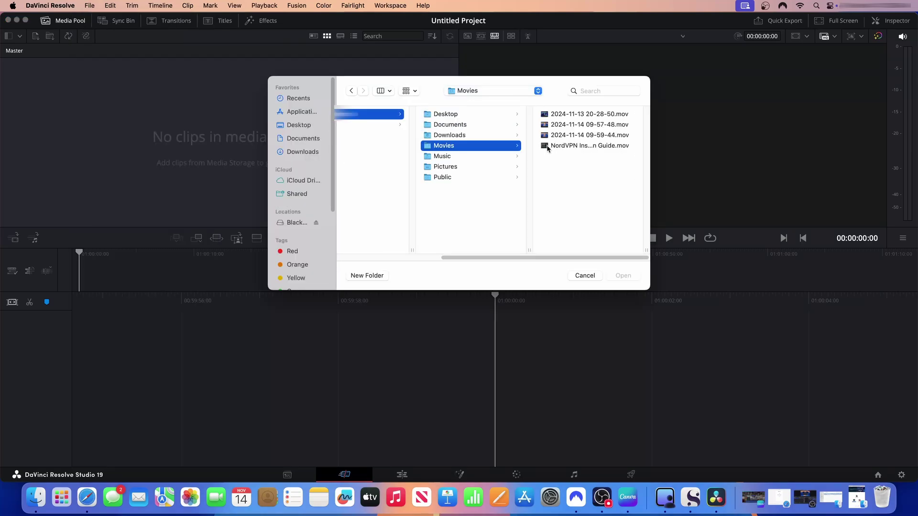
click(549, 147)
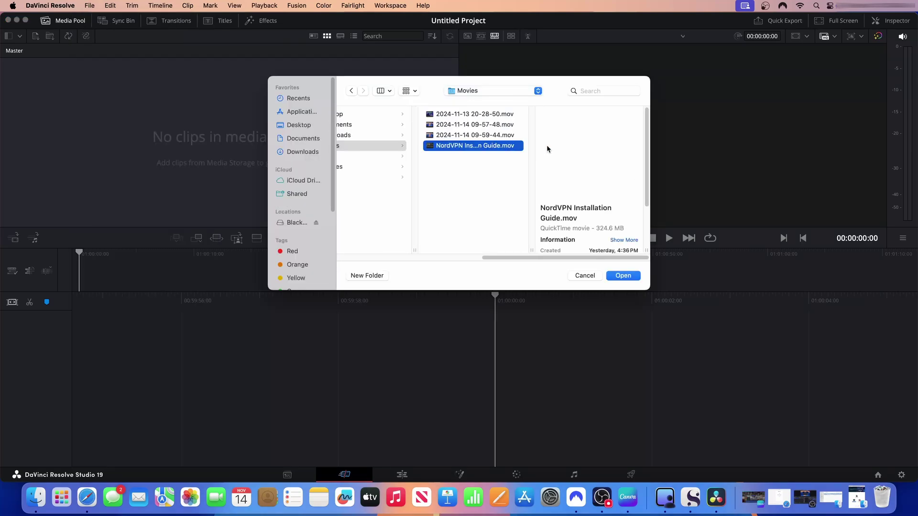
click(620, 277)
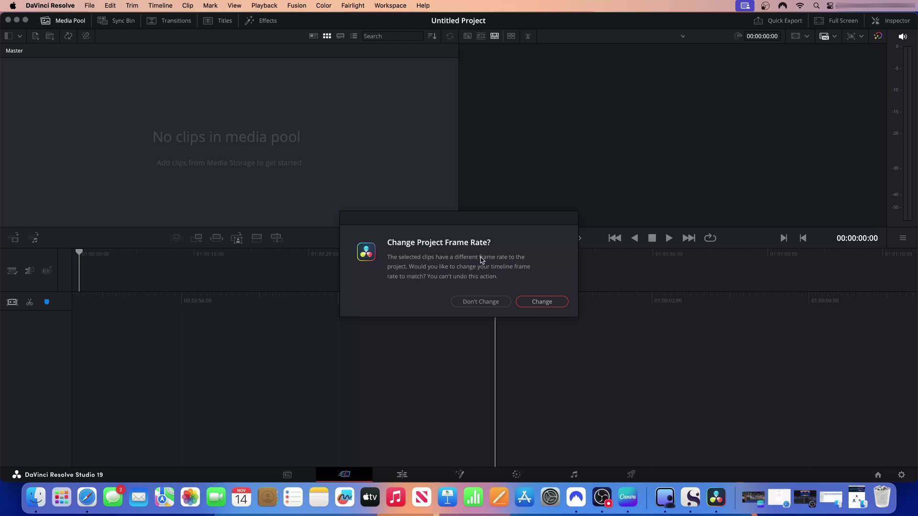
click(542, 302)
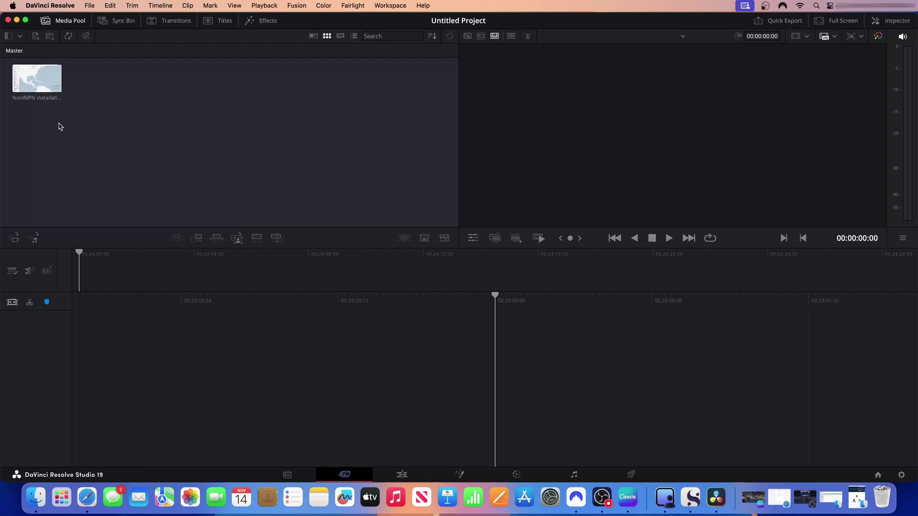
Drop the NordVPN clip onto Timeline 1 and save the project as 'How to install NordVPN on Mac Mini'.
click(403, 478)
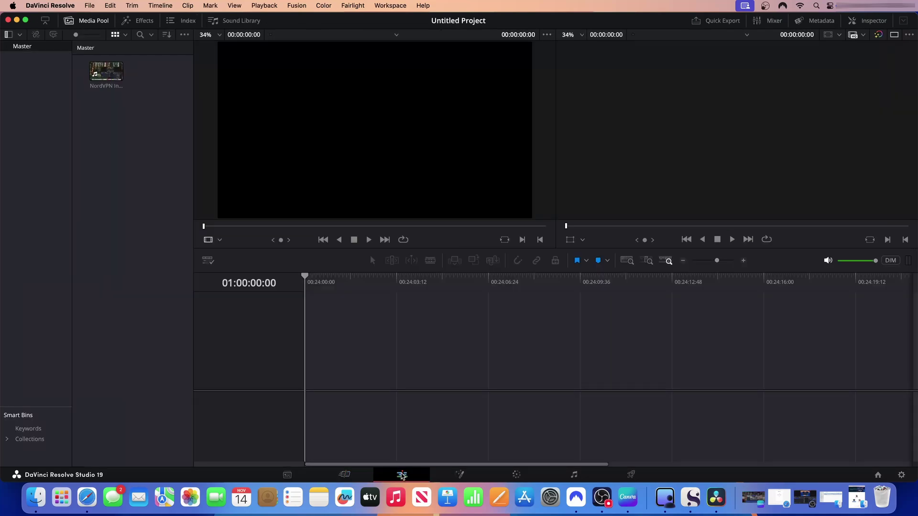
drag(108, 78, 316, 373)
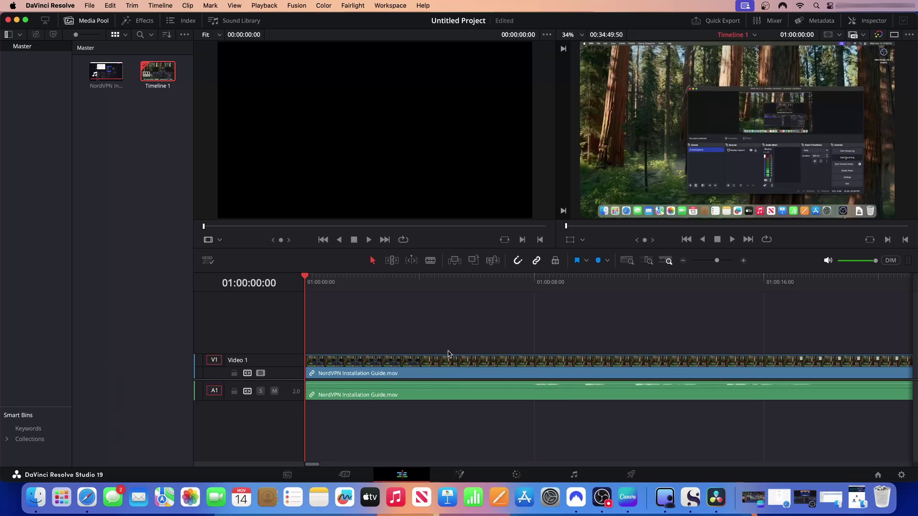
click(90, 6)
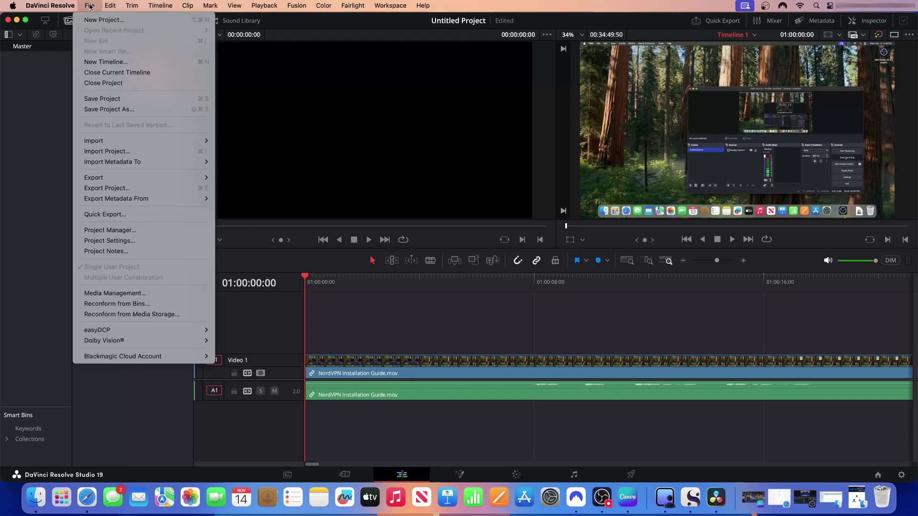
click(109, 110)
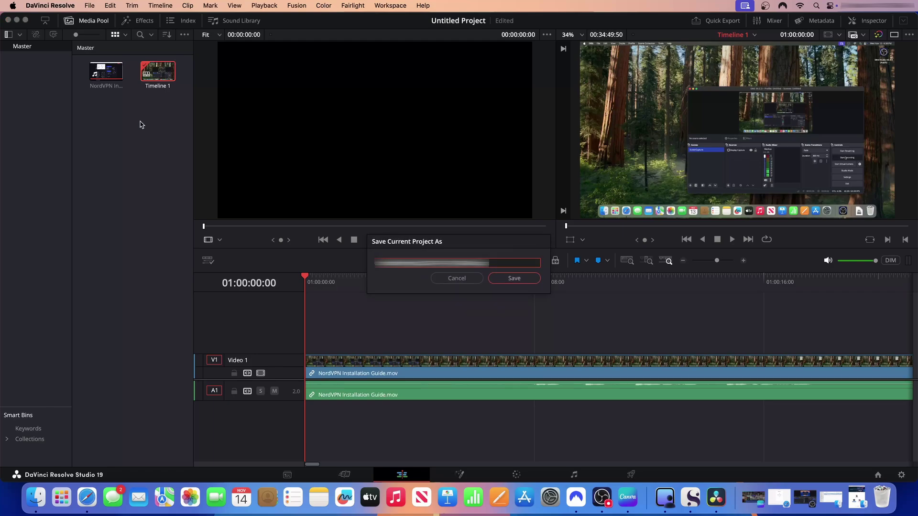
text(Nord)
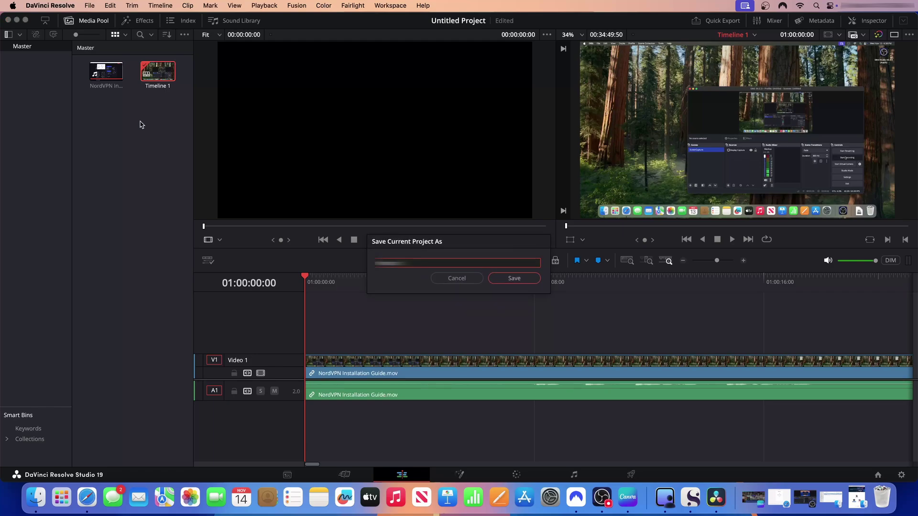
text(rdVPN on Mac Mini)
click(514, 279)
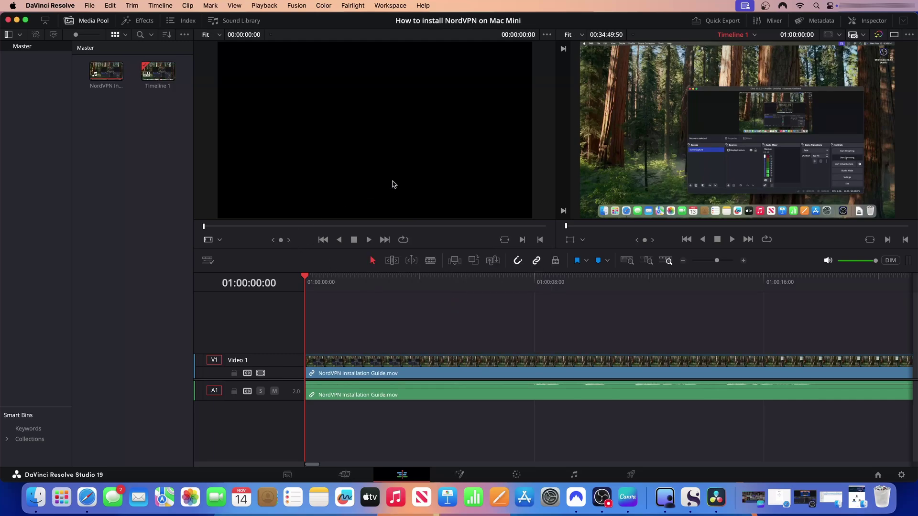
Quit DaVinci Resolve and set its Dock icon to Keep in Dock.
click(26, 21)
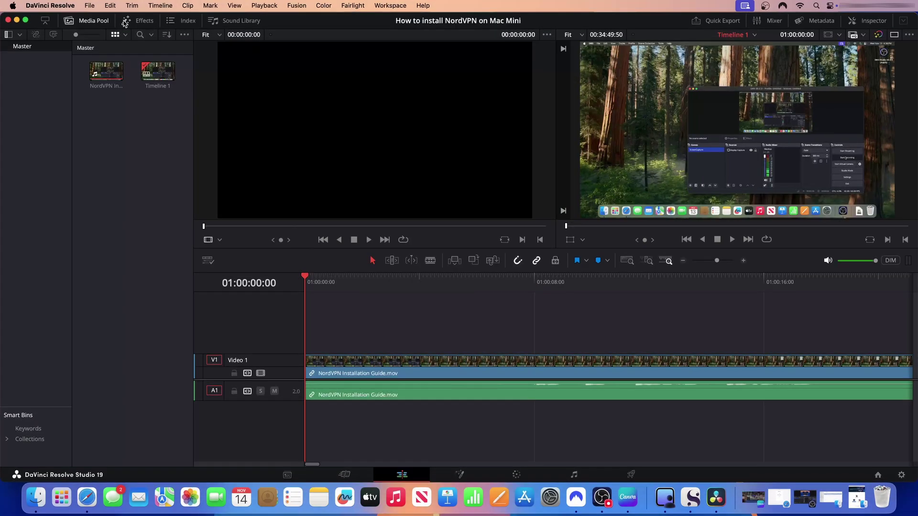
click(9, 21)
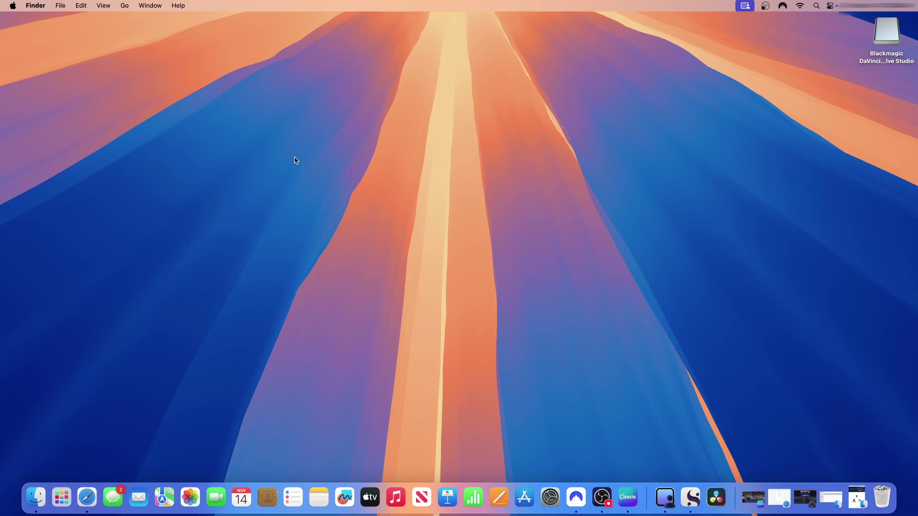
right_click(717, 500)
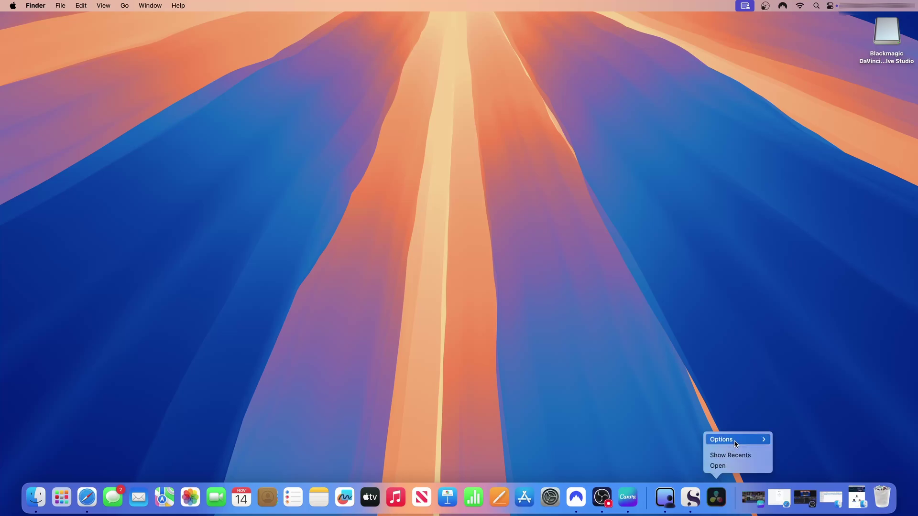
mouse_move(739, 444)
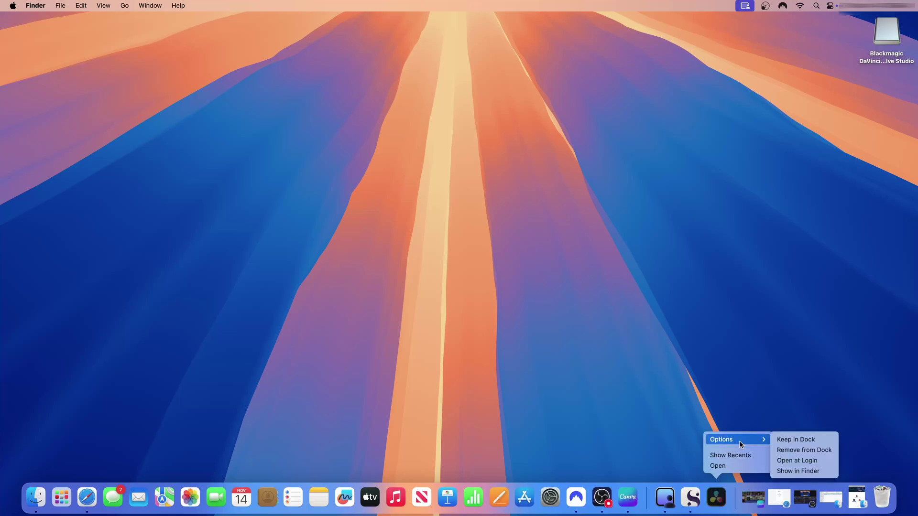
click(795, 443)
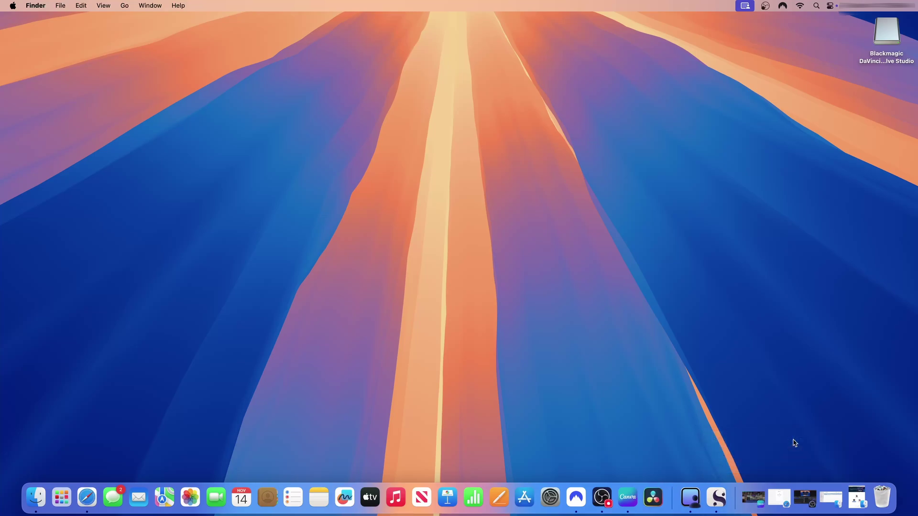